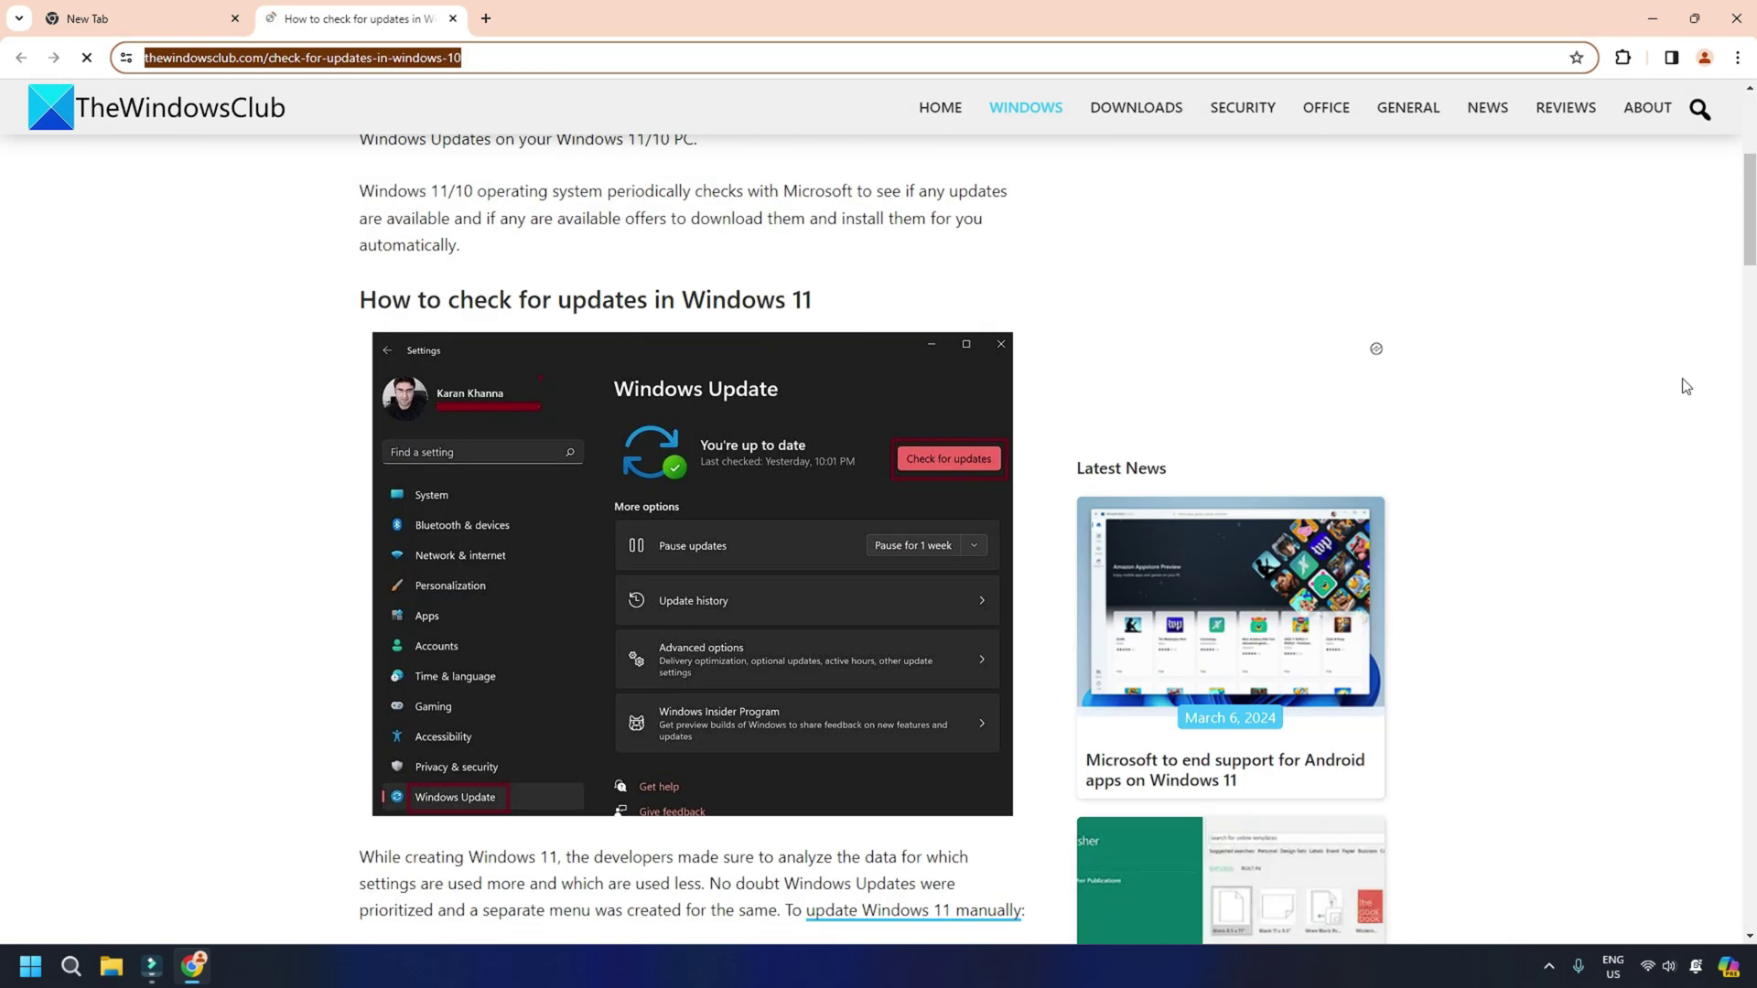
# - Scroll down TheWindowsClub article on updating Microsoft Store apps to its numbered steps
pyautogui.scroll(-5, 1684, 379)
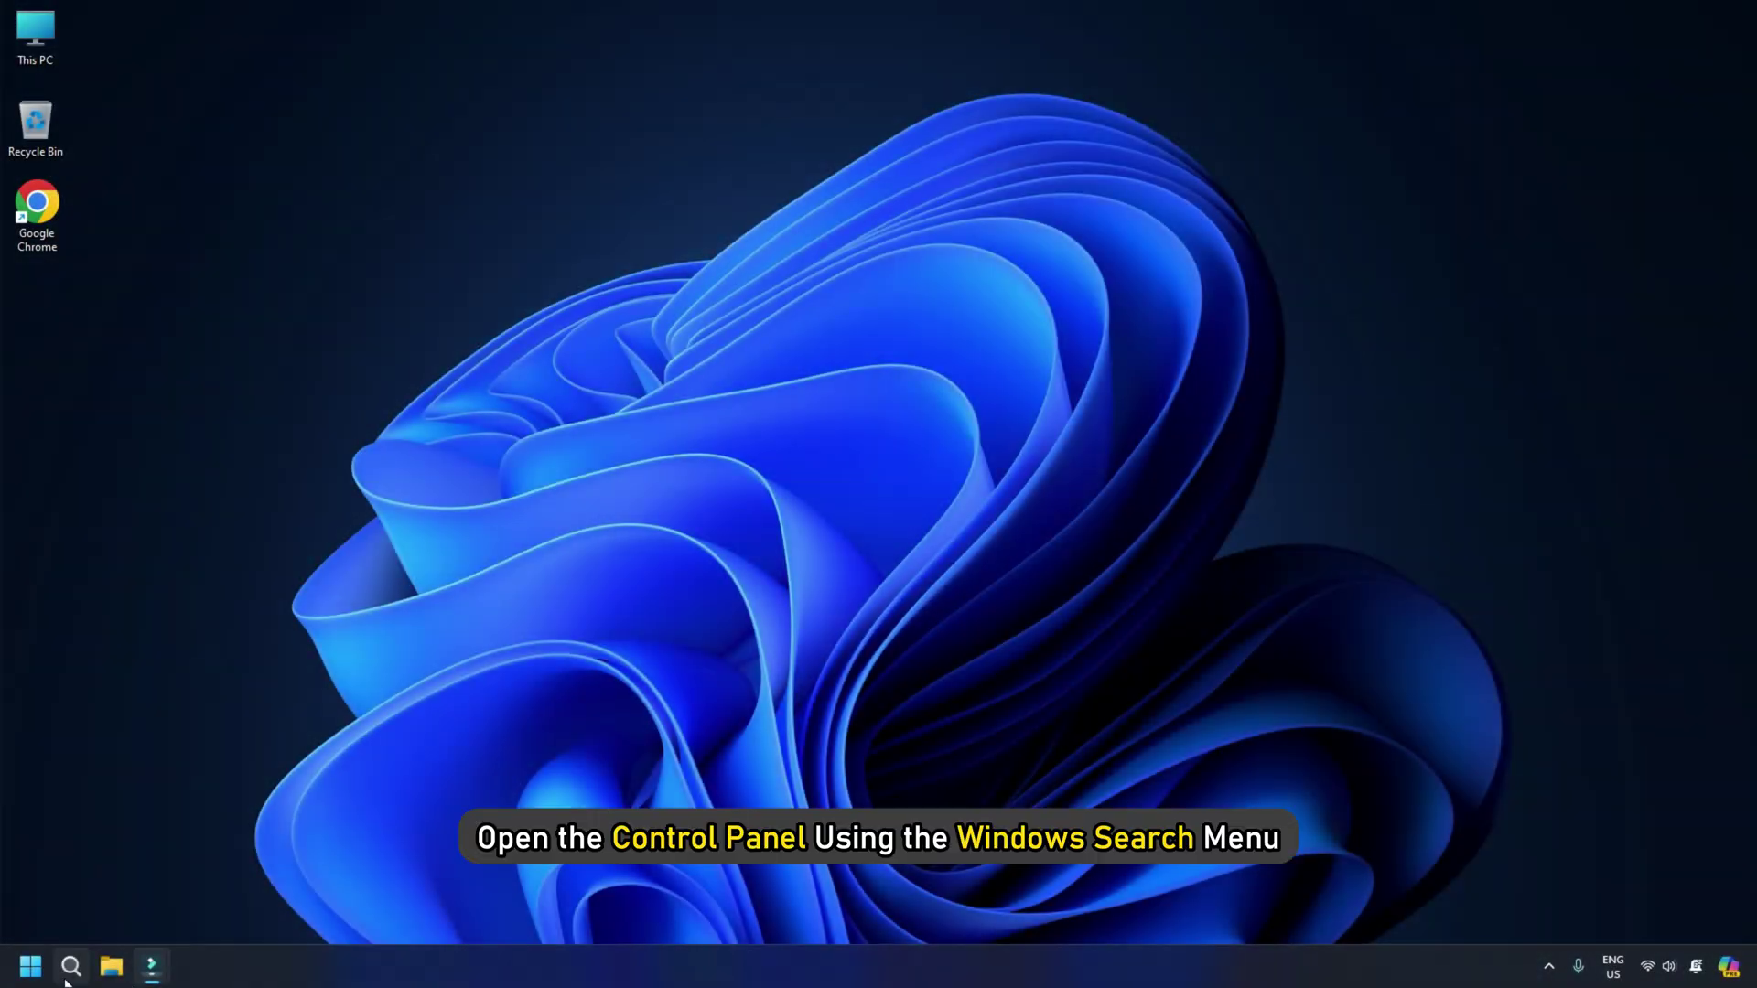
# - Launch System Restore from Control Panel's Recovery page and select the Saturday 10:06:41 AM restore point
pyautogui.click(69, 967)
pyautogui.write('Control Panel')
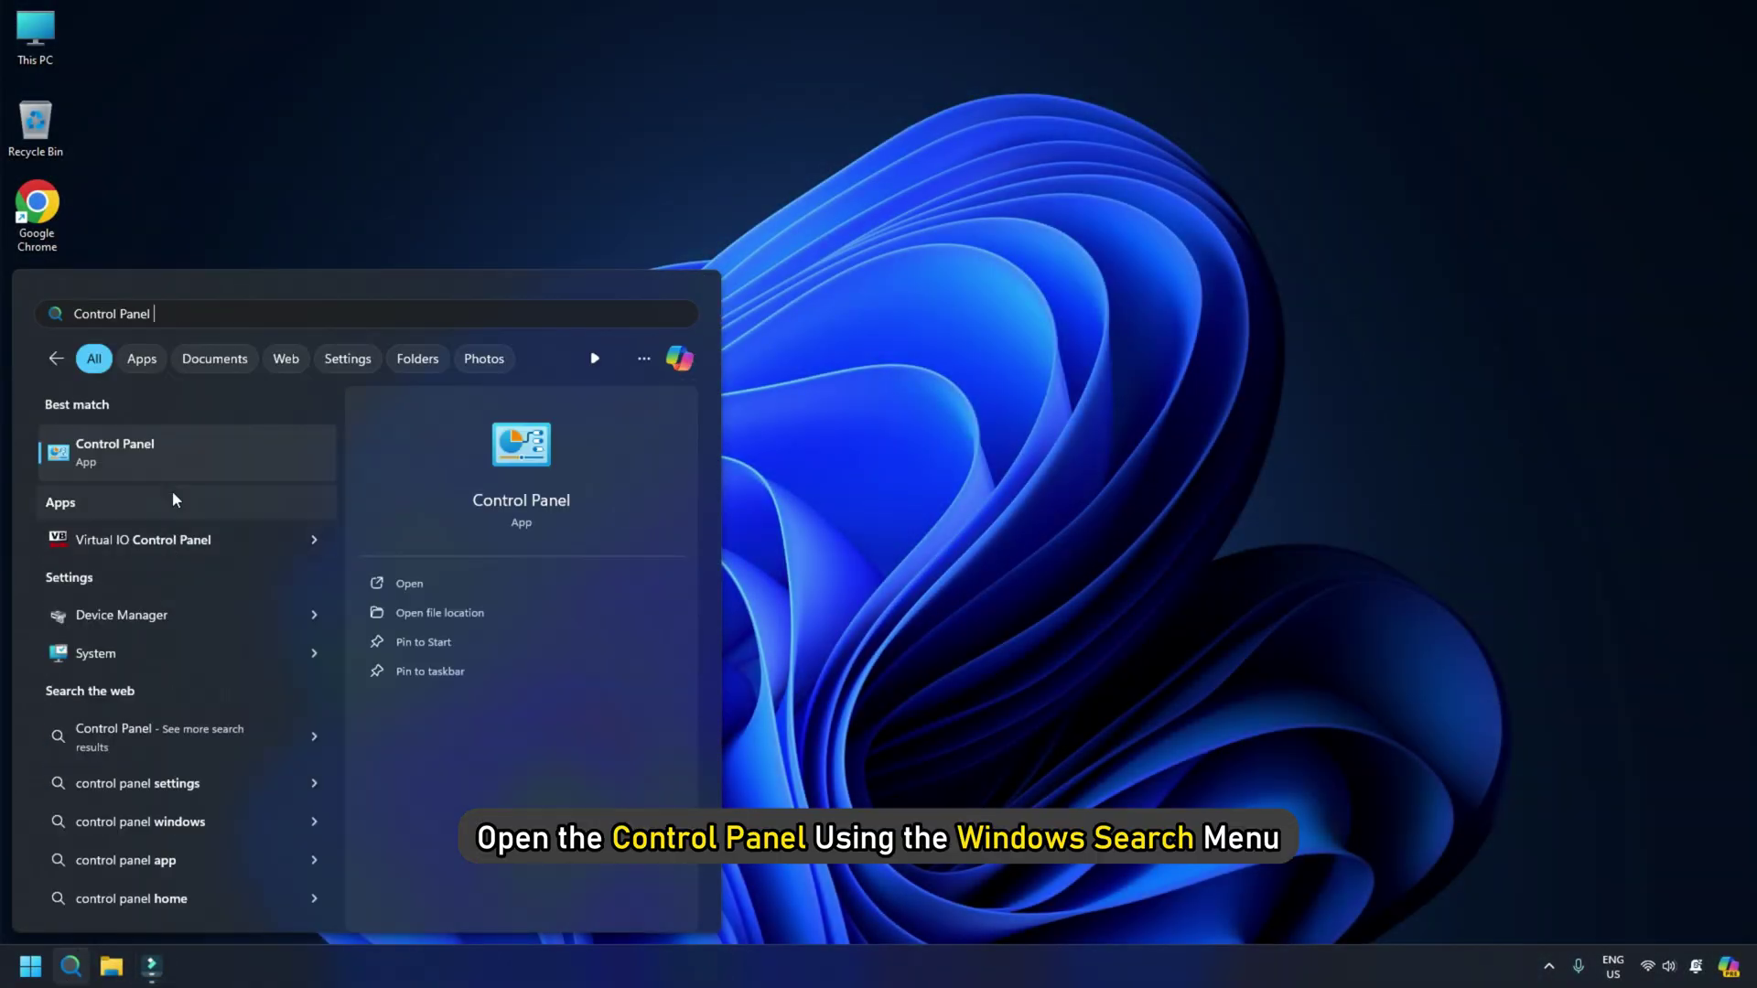
pyautogui.click(170, 466)
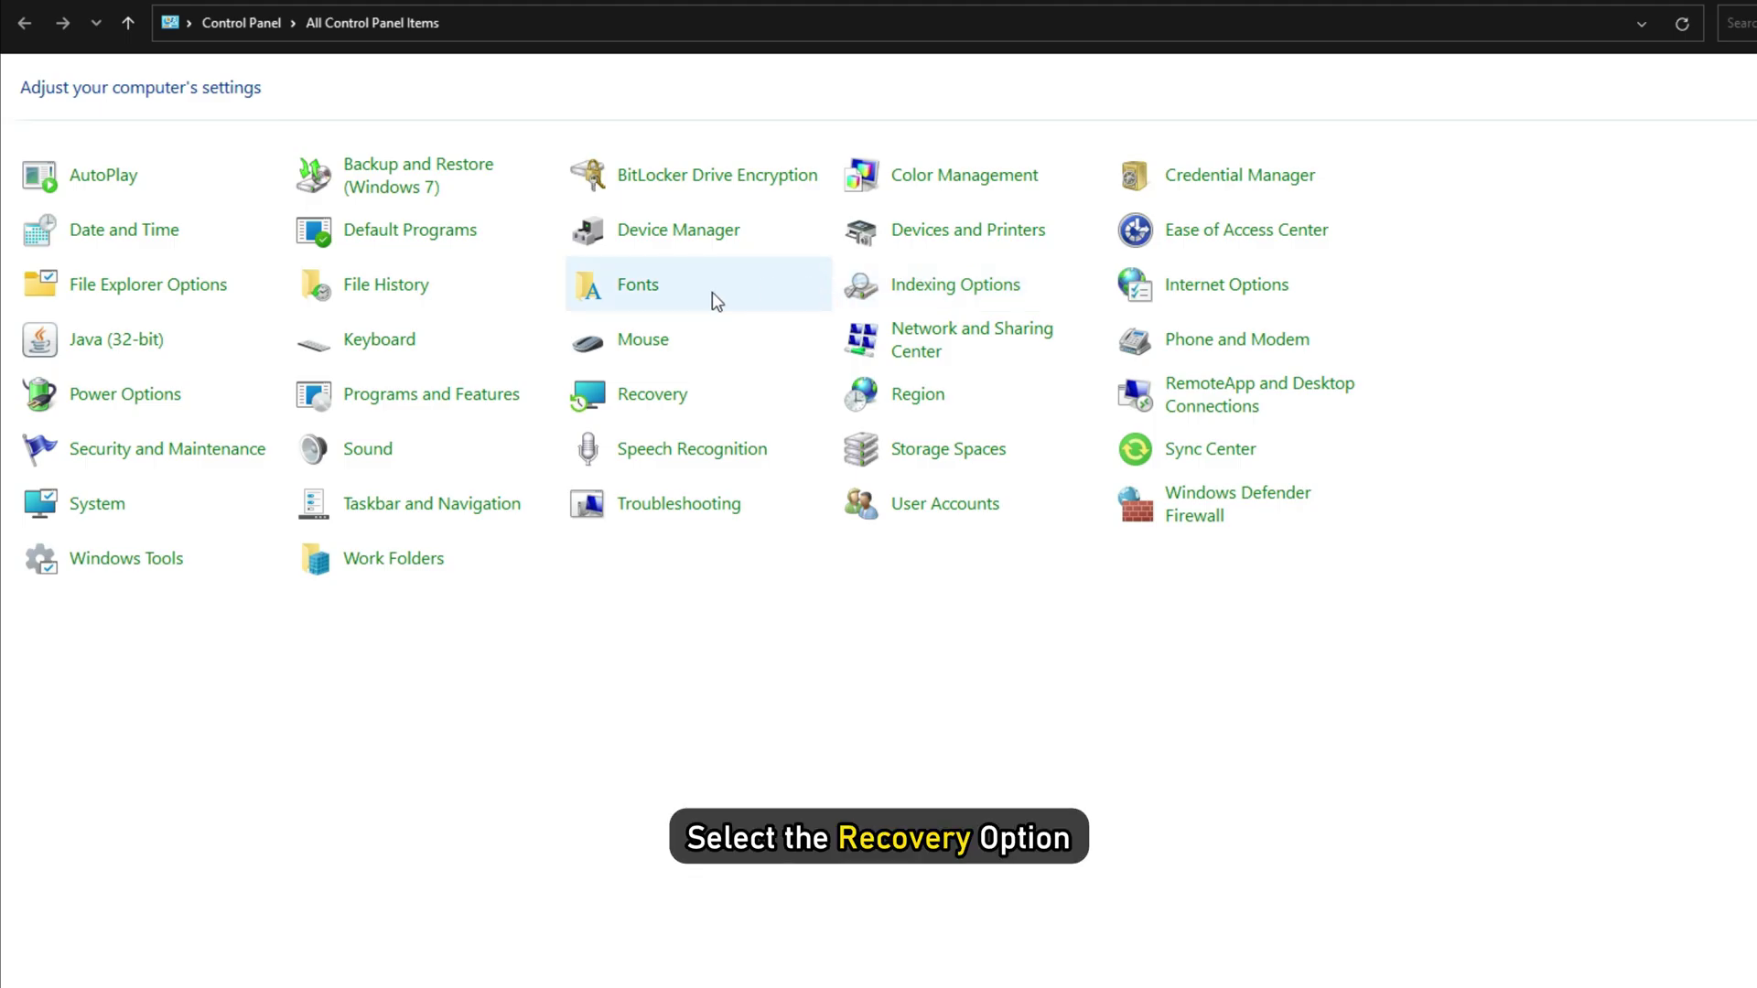
pyautogui.click(671, 398)
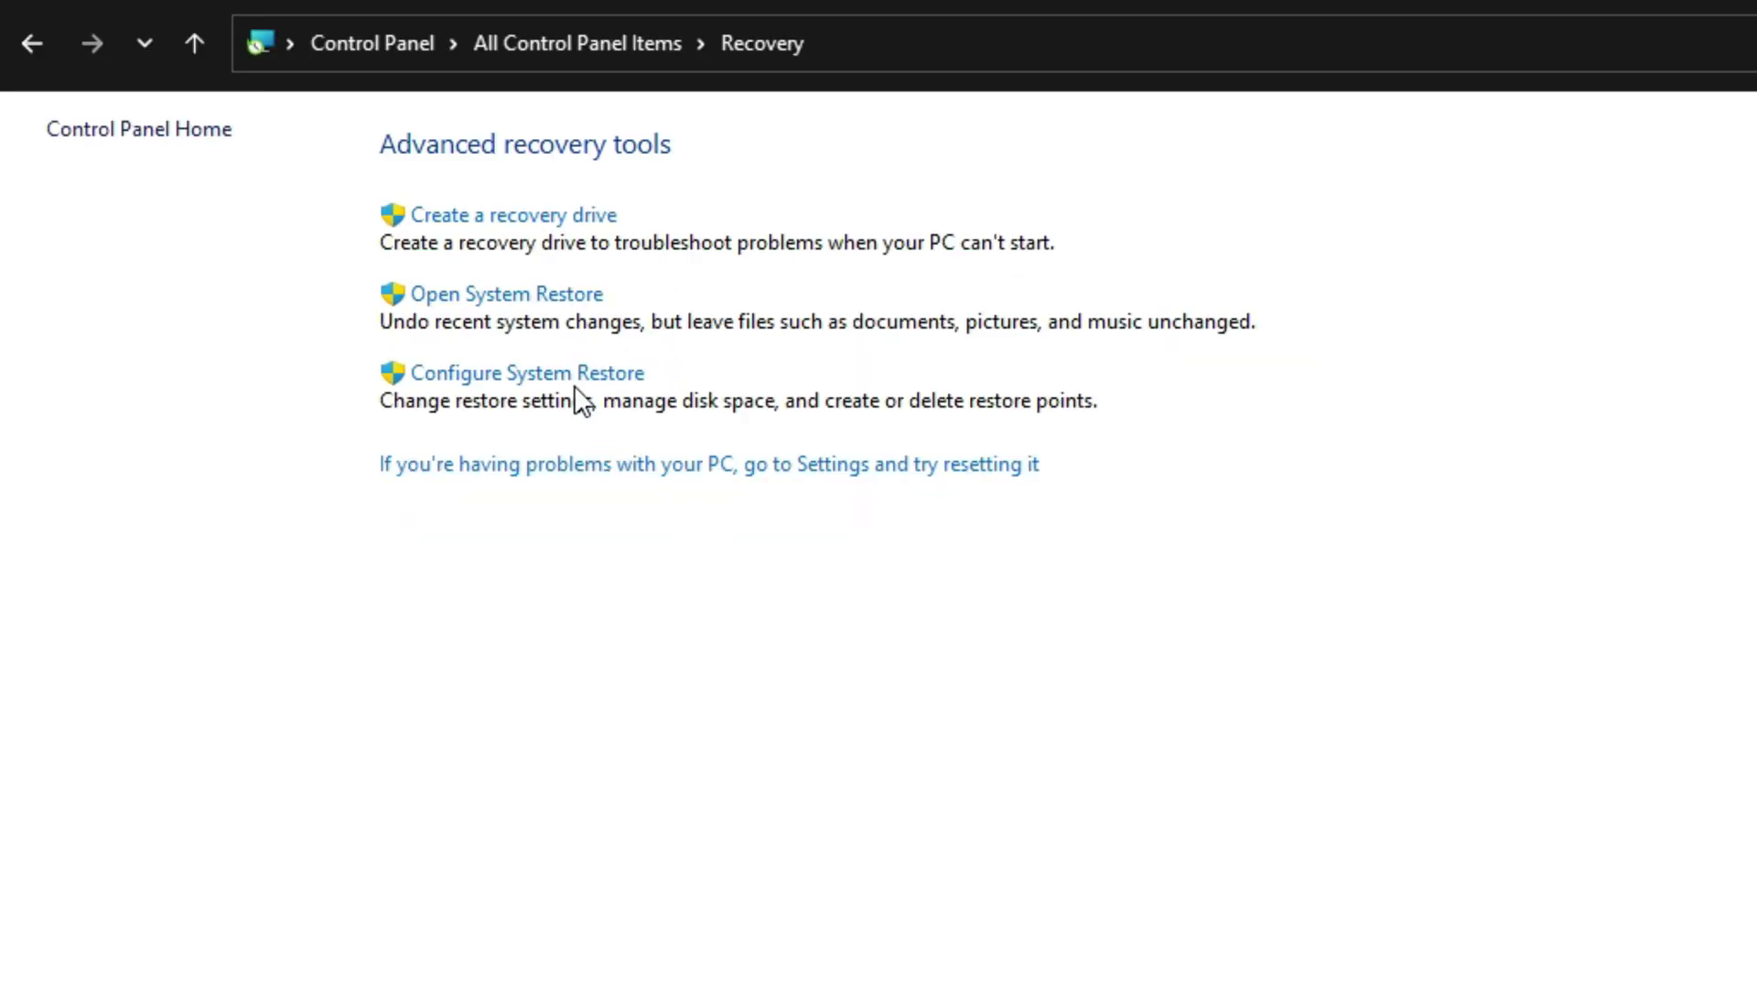
pyautogui.click(550, 297)
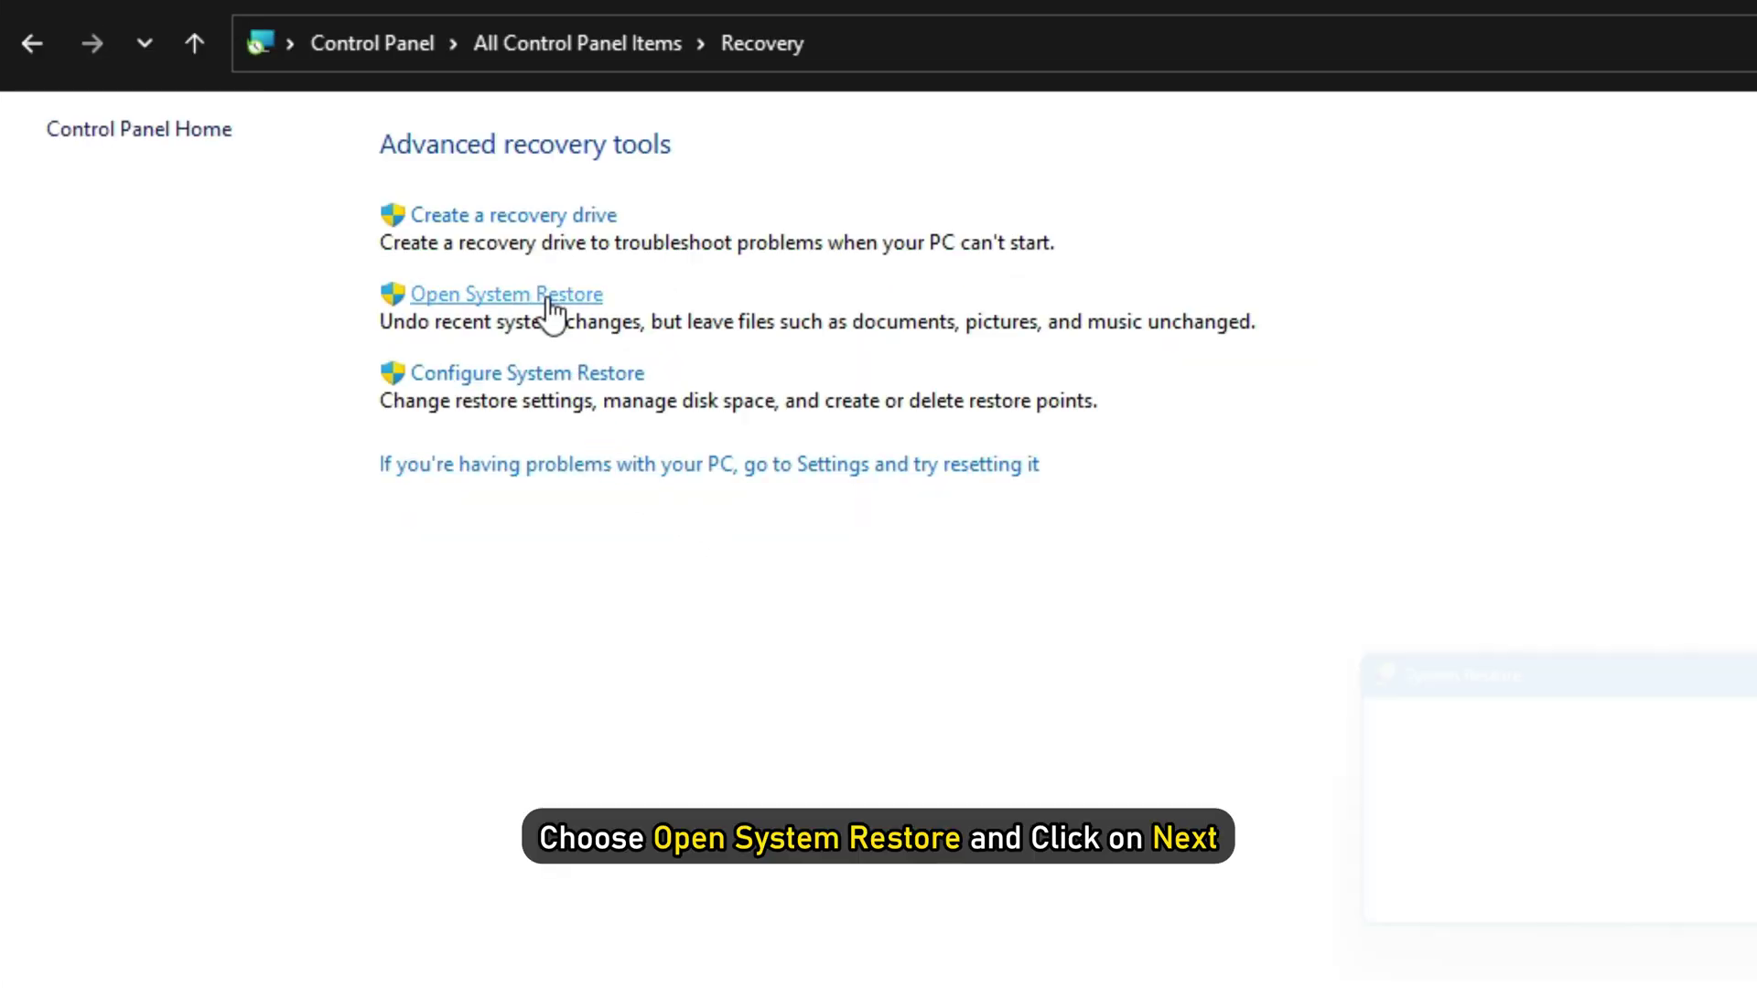
pyautogui.click(1111, 723)
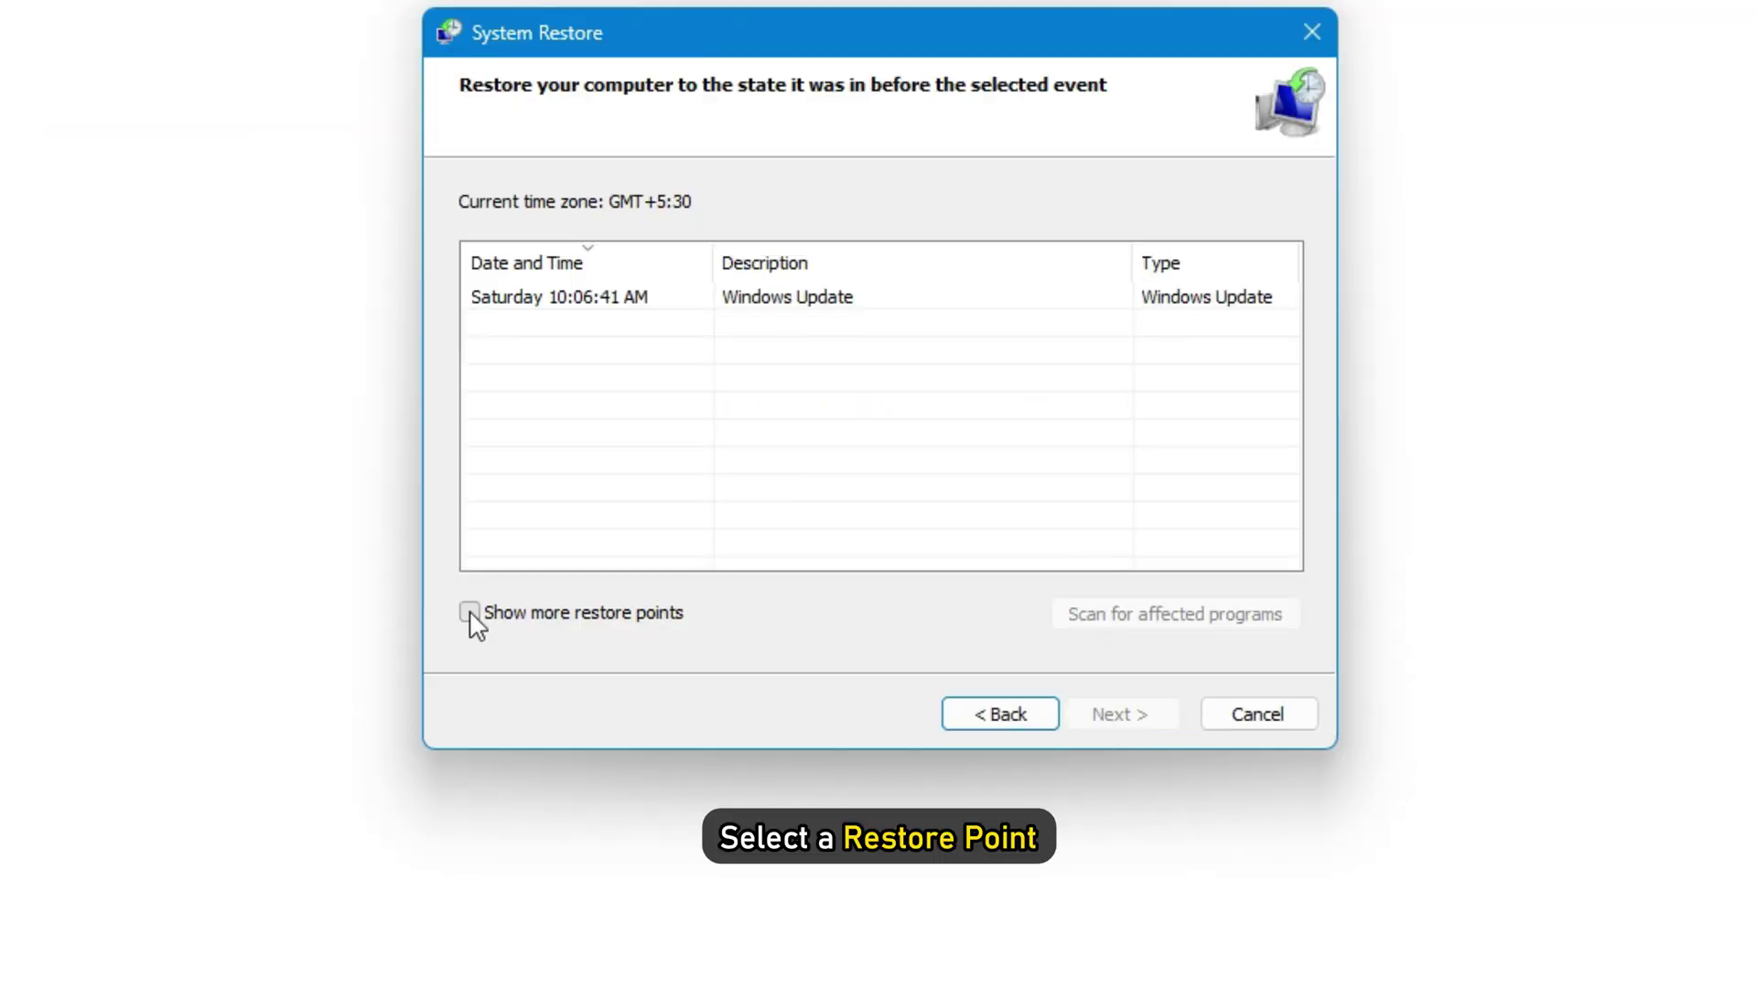
pyautogui.click(768, 295)
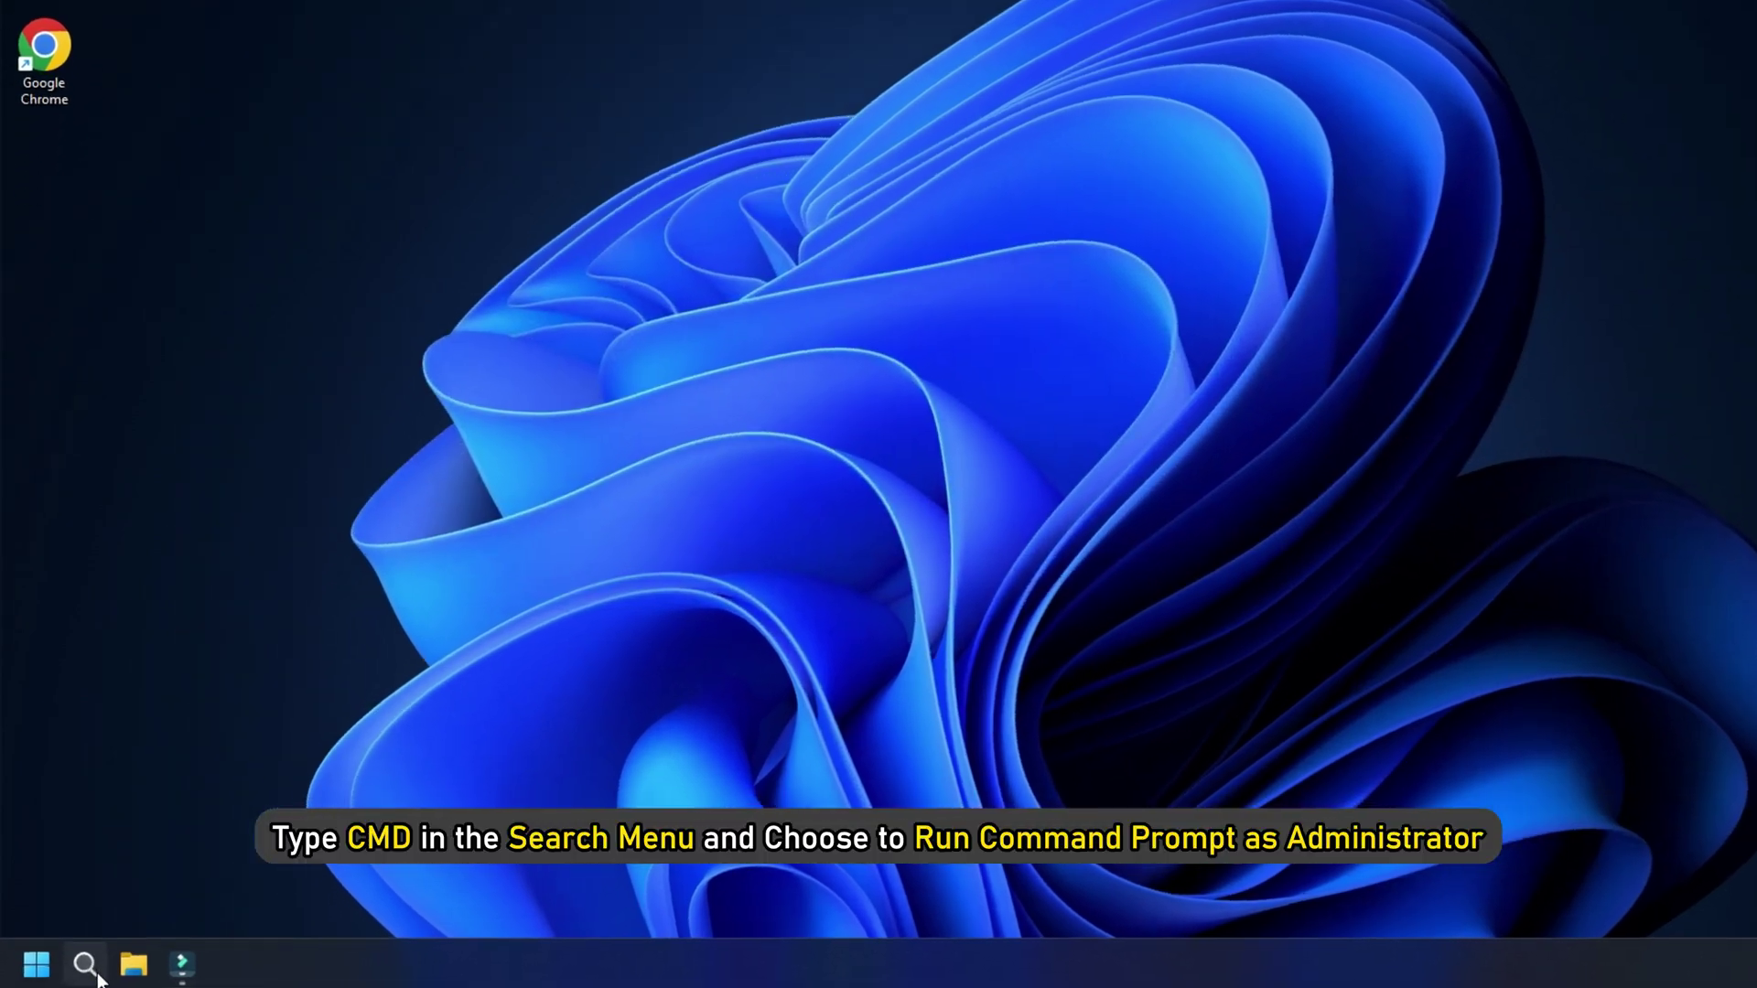
# - Run chkdsk D: /f /r /x in an administrator Command Prompt
pyautogui.click(70, 965)
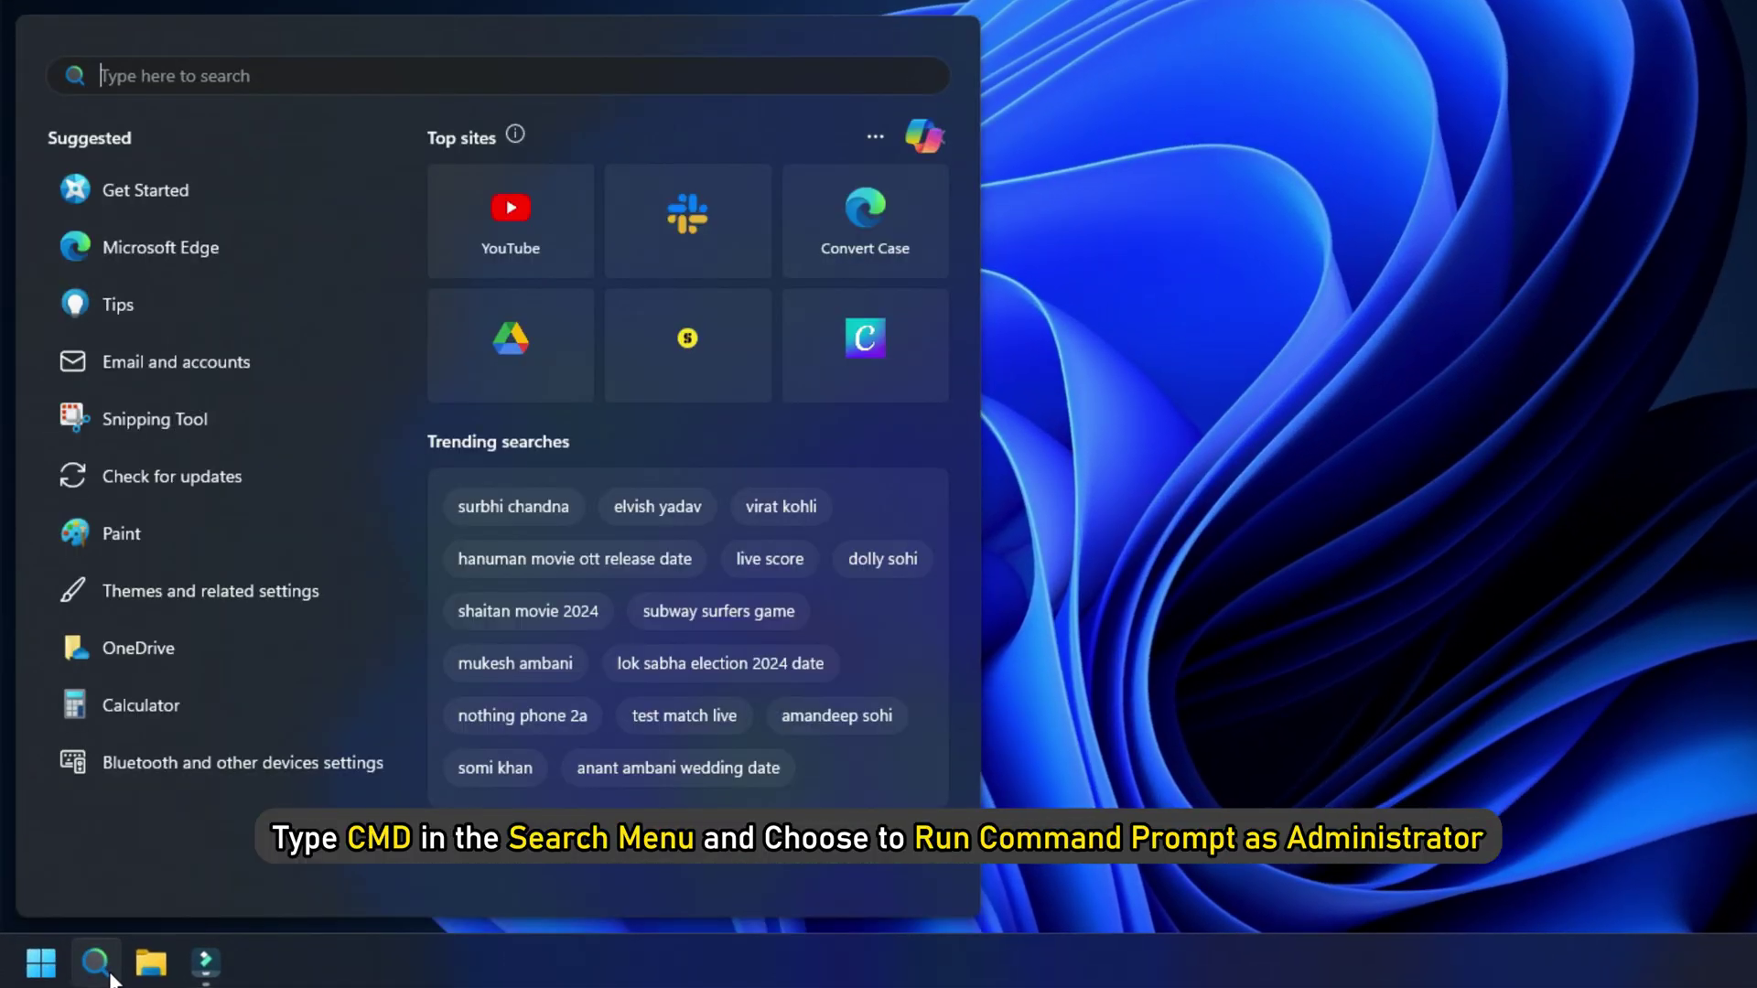
pyautogui.write('CMD')
pyautogui.rightClick(225, 300)
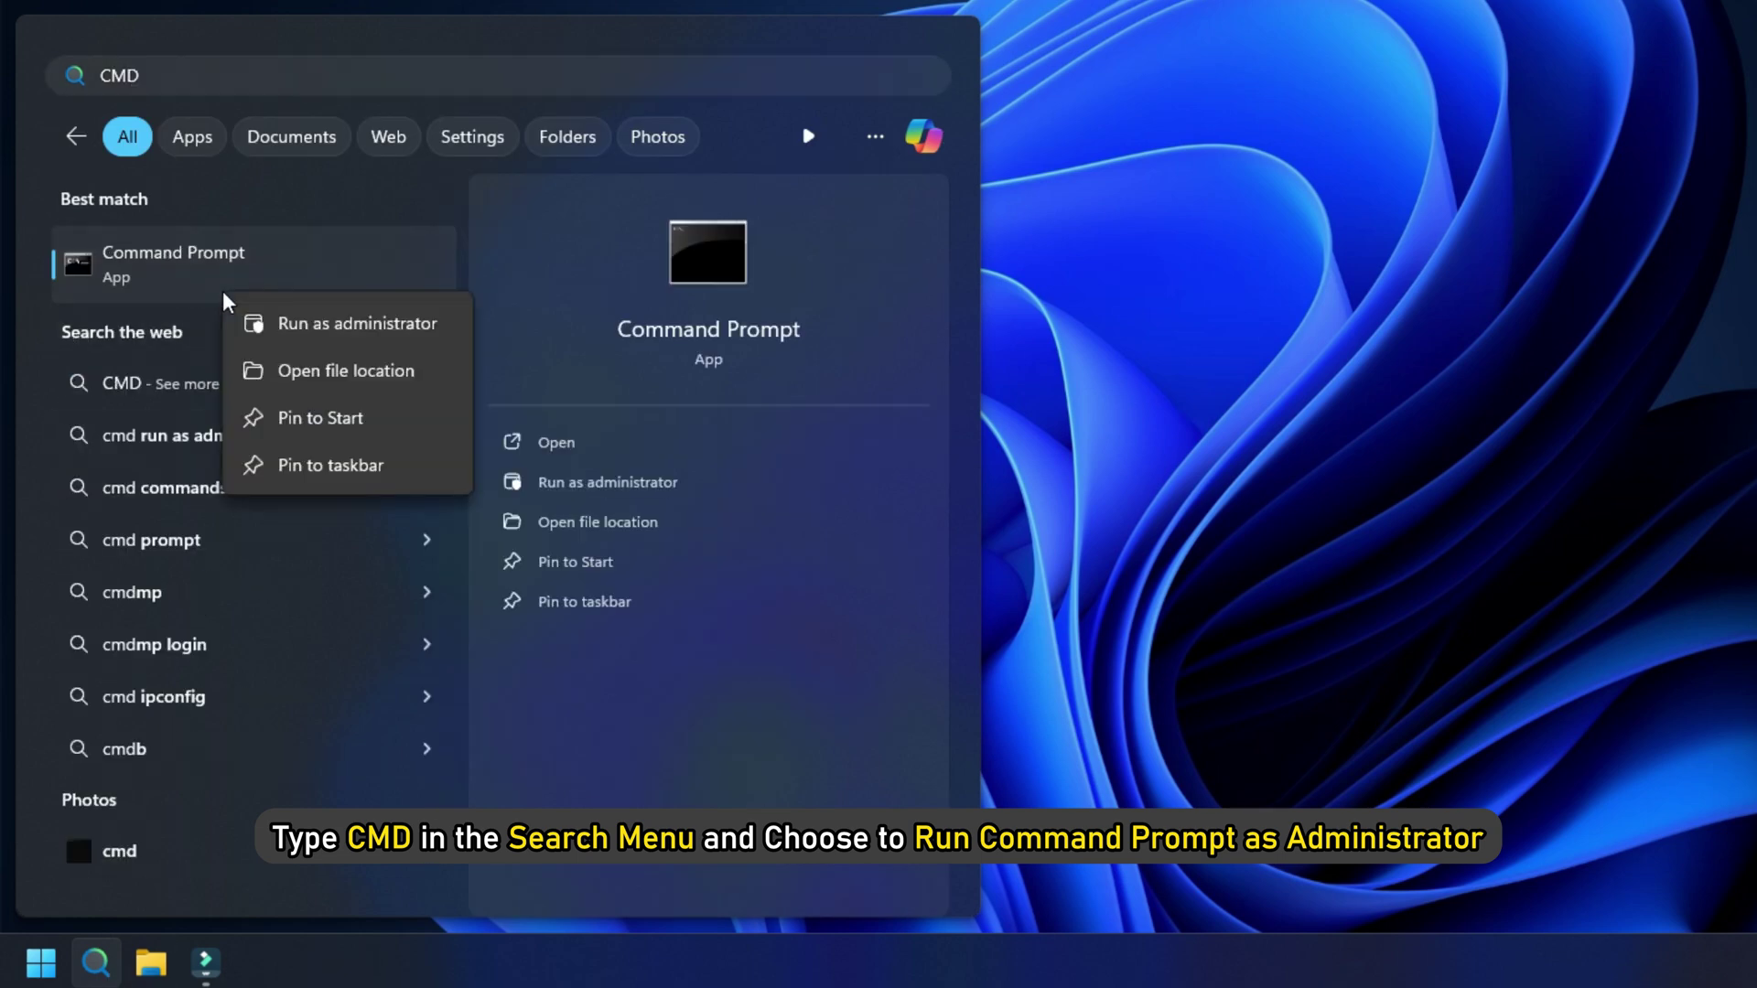
pyautogui.click(341, 334)
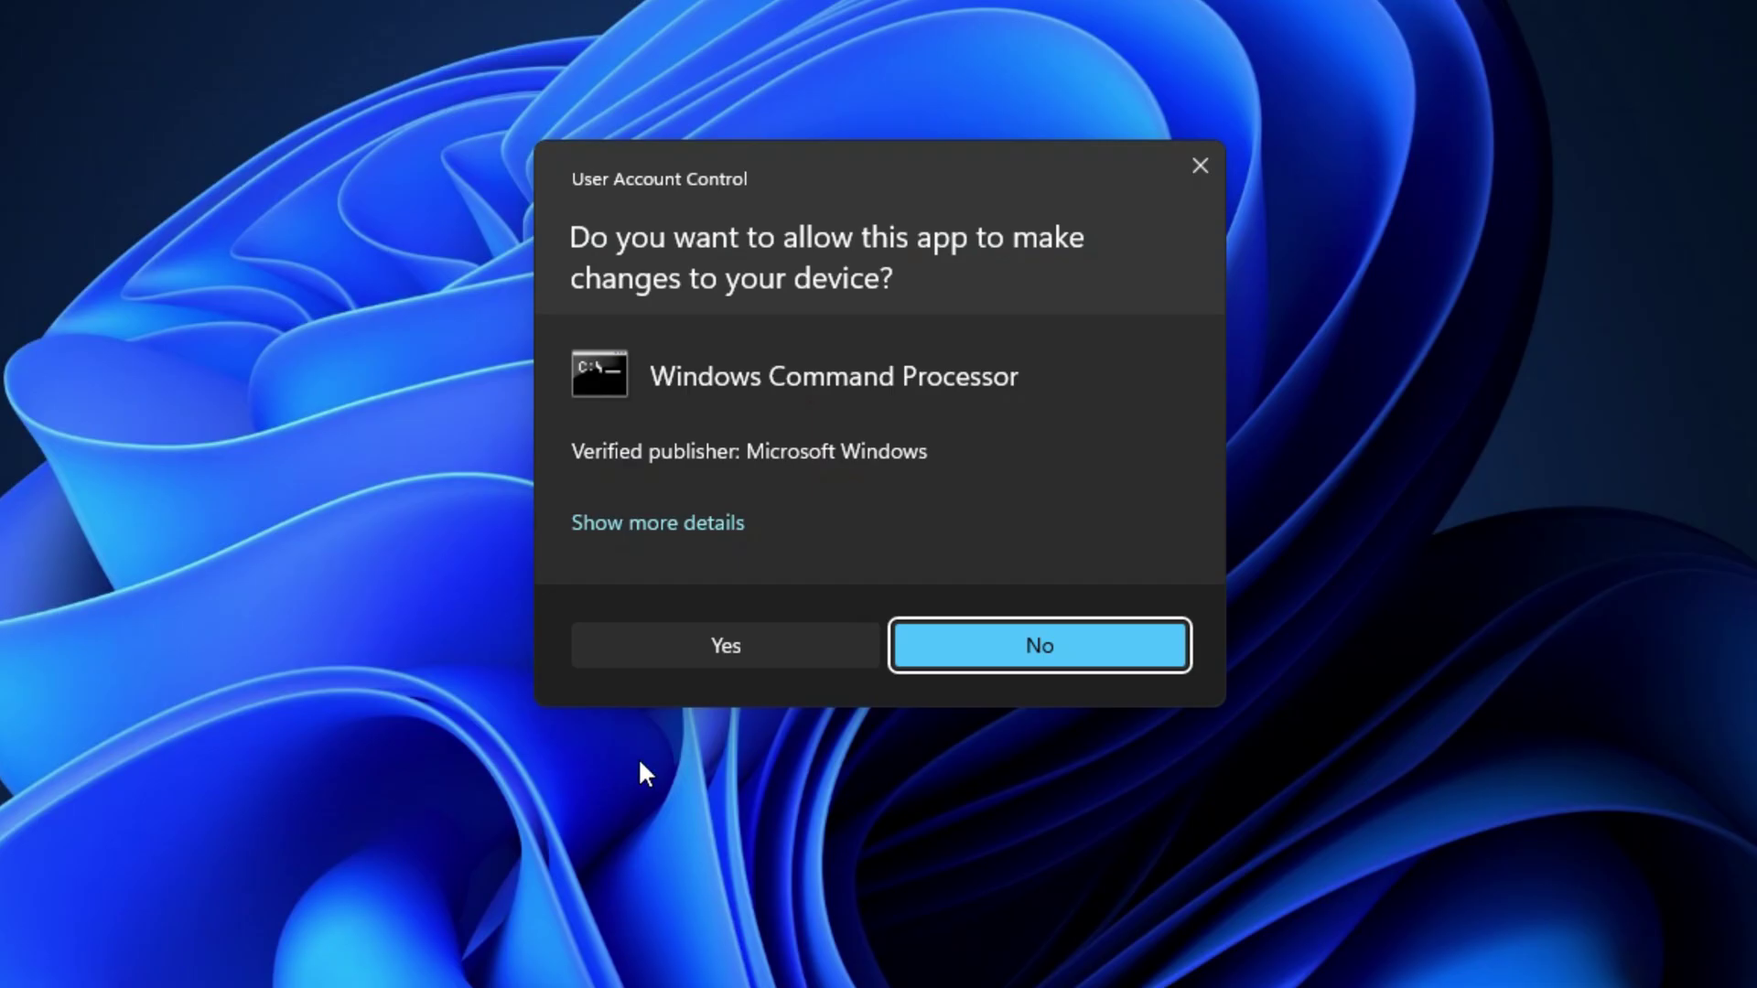
pyautogui.click(669, 665)
pyautogui.write('chkdsk D: /f /r /x')
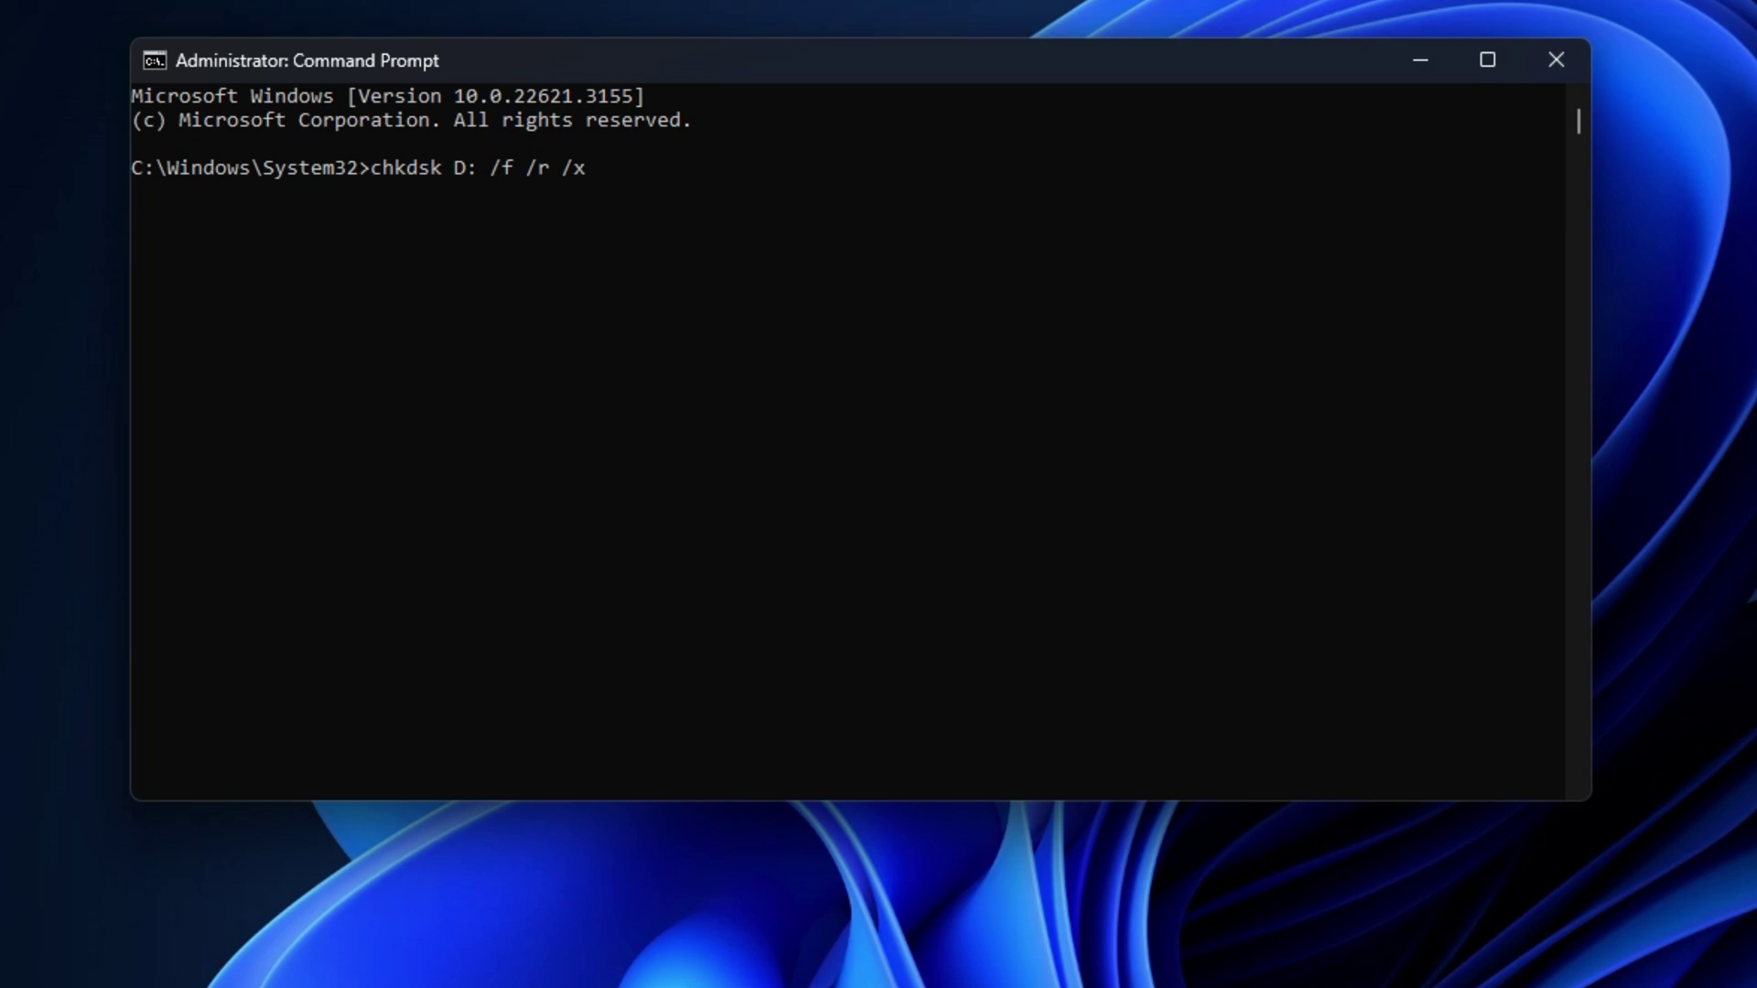
pyautogui.press('Return')
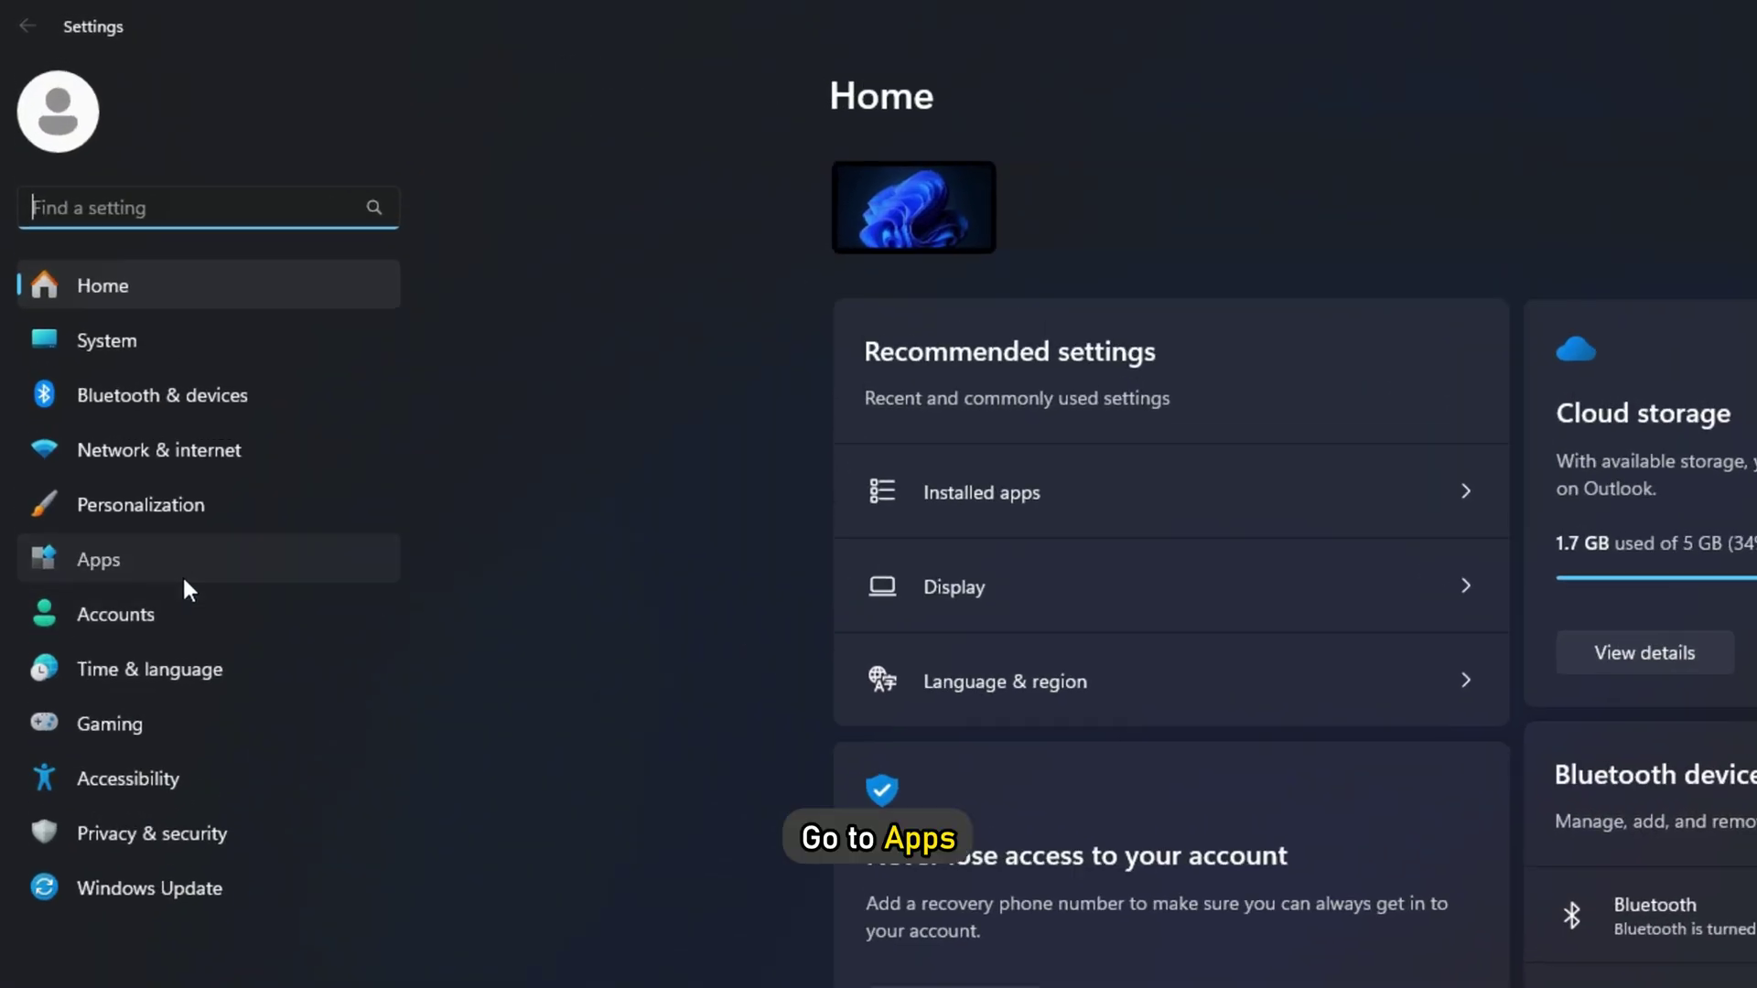
# - Open Feedback Hub's advanced options from Settings' Installed apps list
pyautogui.click(183, 575)
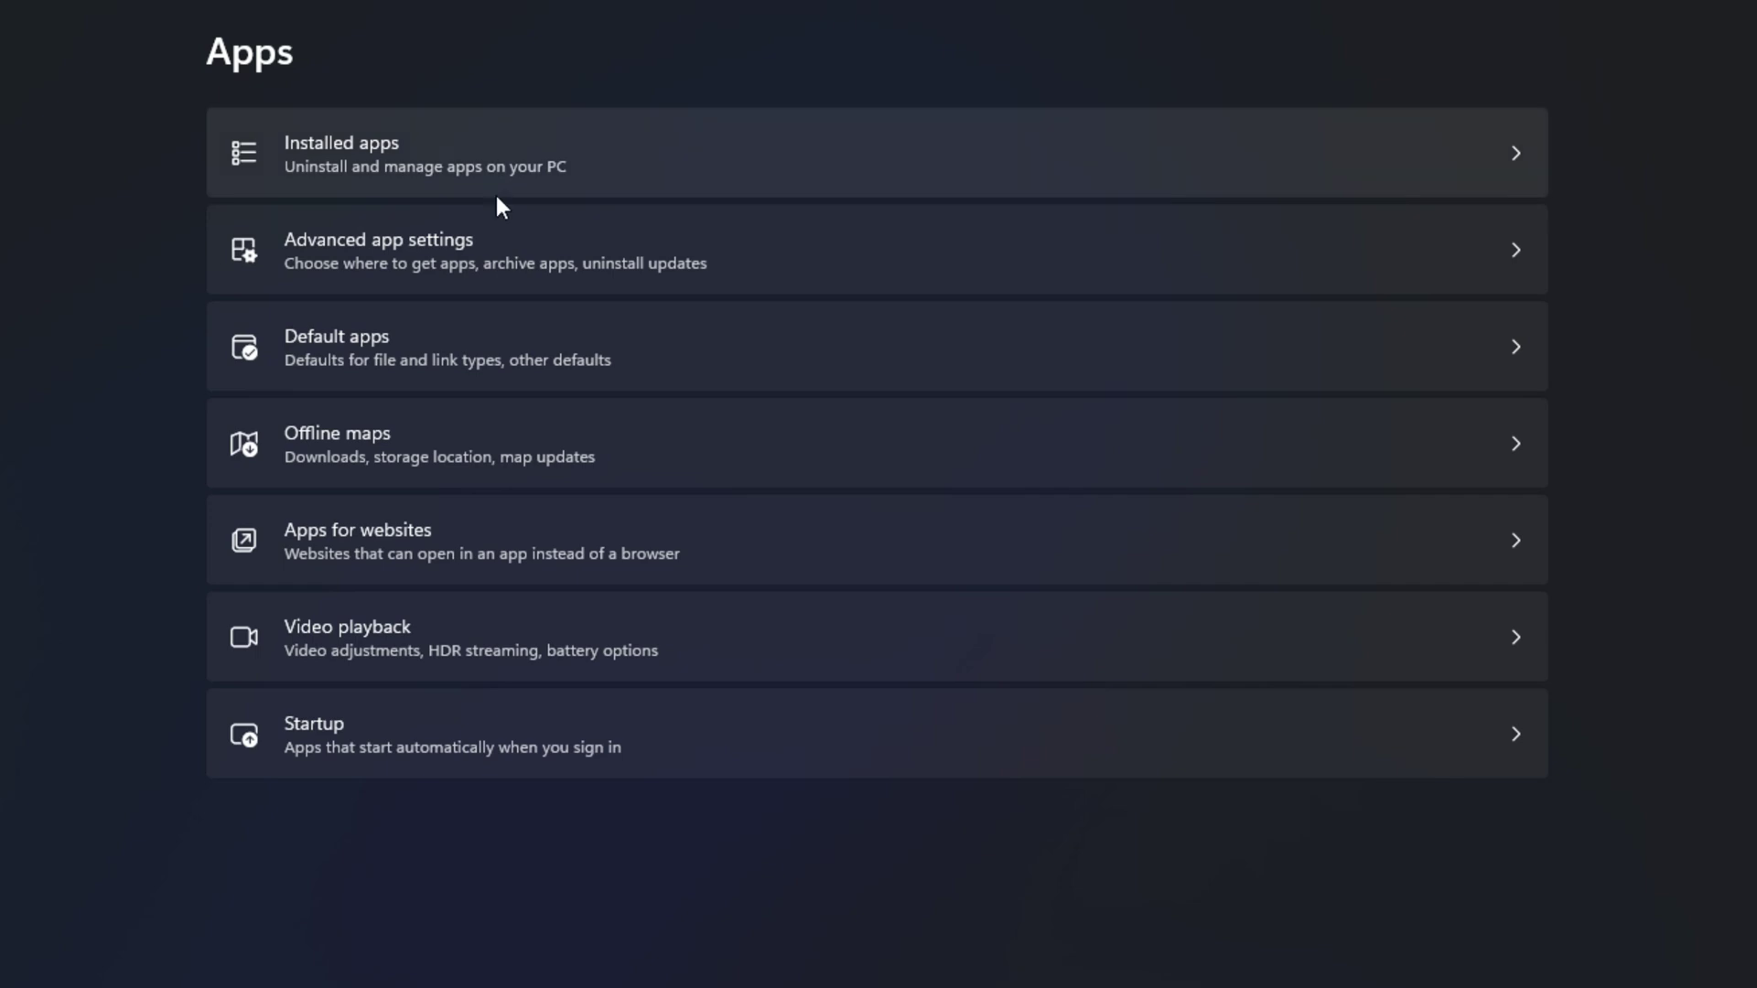
pyautogui.click(714, 178)
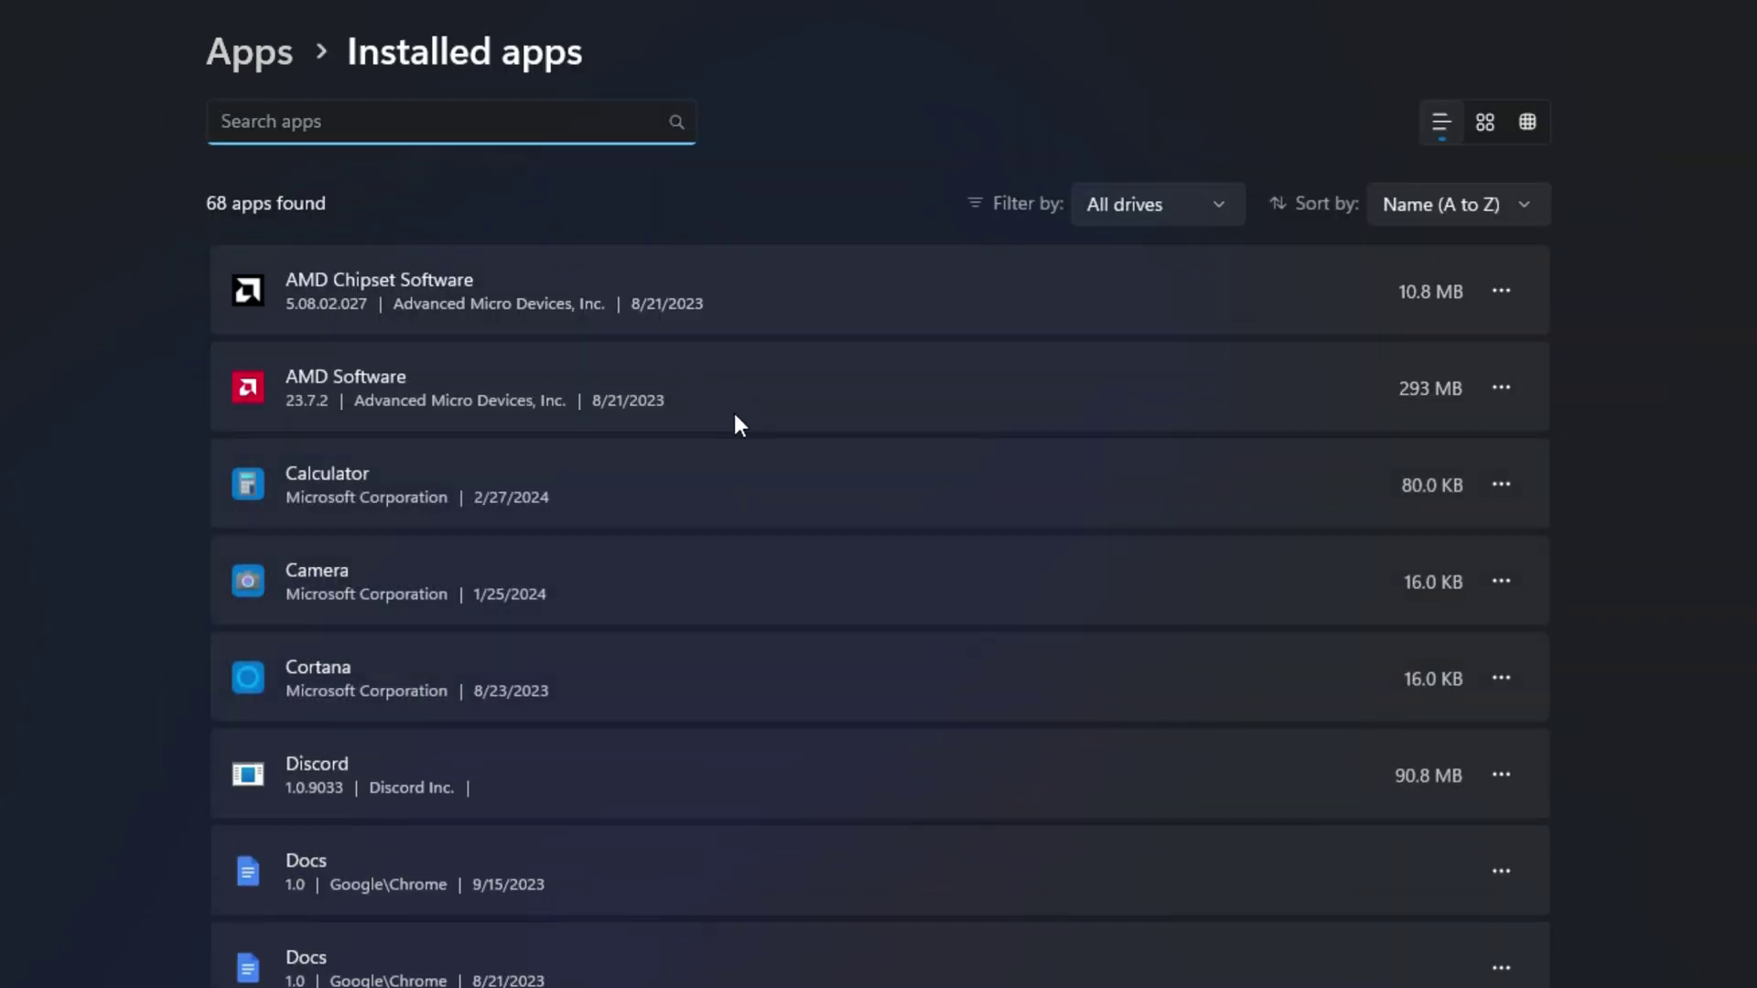
pyautogui.scroll(-1, 735, 421)
pyautogui.scroll(-7, 734, 426)
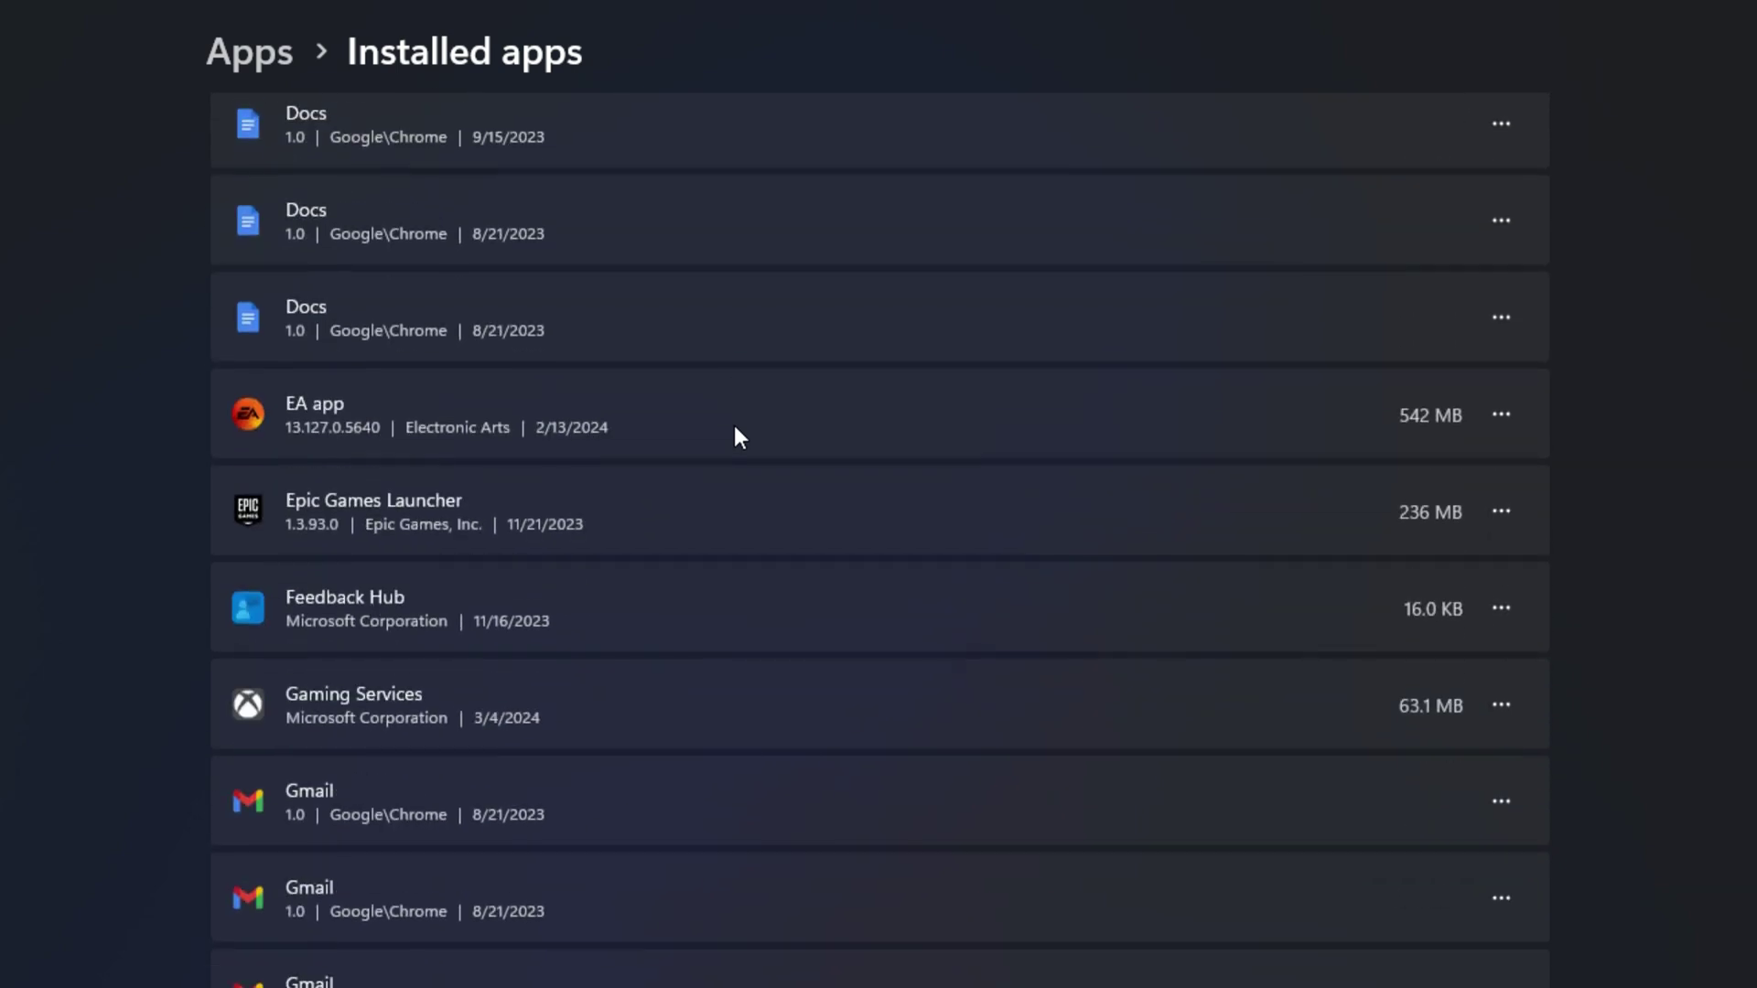
pyautogui.click(1520, 615)
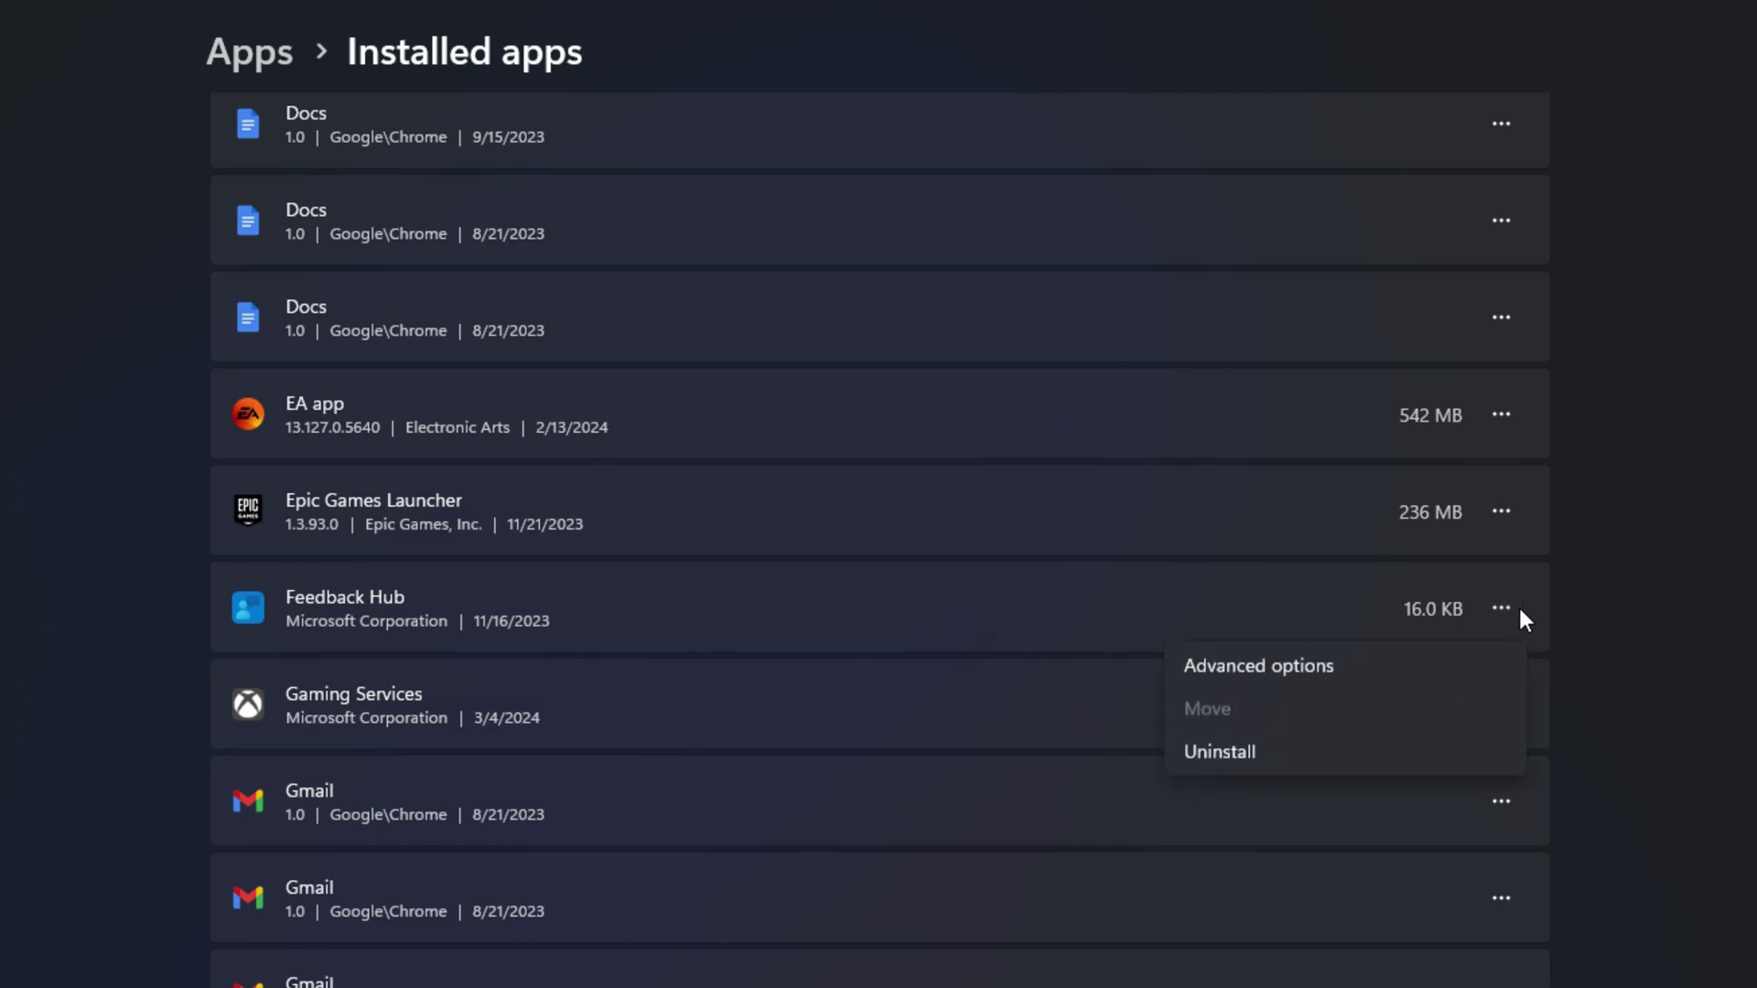
pyautogui.click(1385, 676)
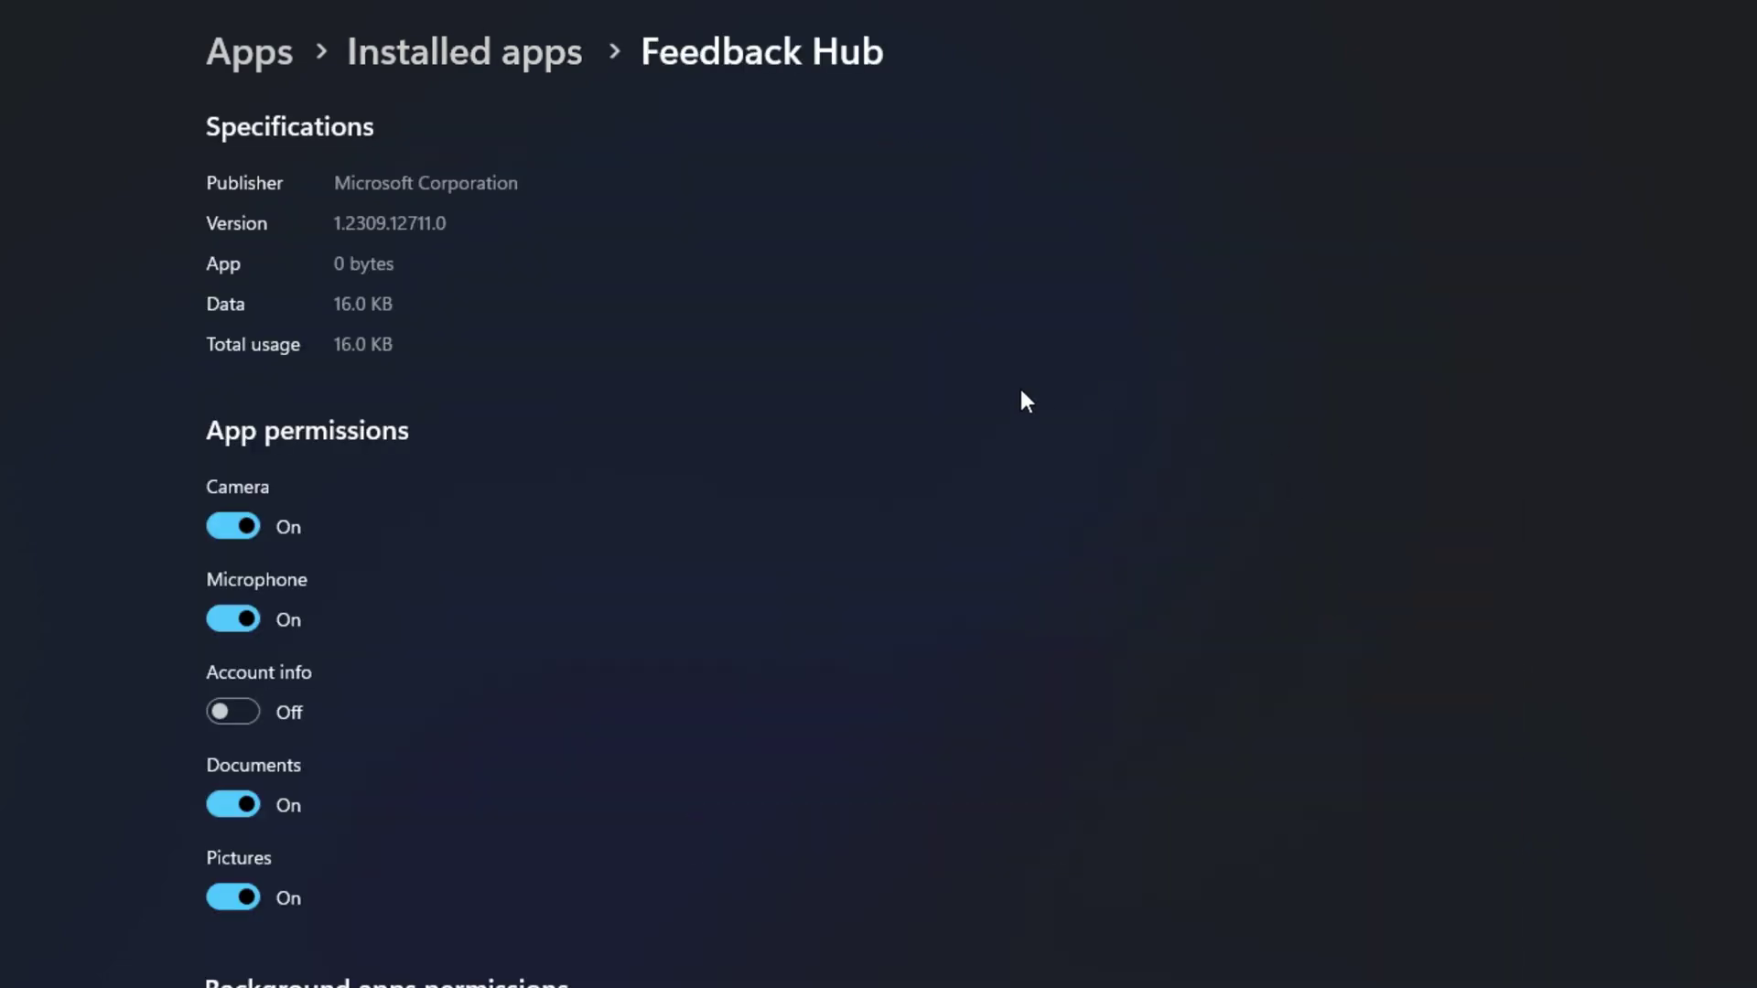
# - Repair Feedback Hub, then reset it and confirm wiping its data
pyautogui.scroll(-6, 804, 471)
pyautogui.scroll(-5, 804, 471)
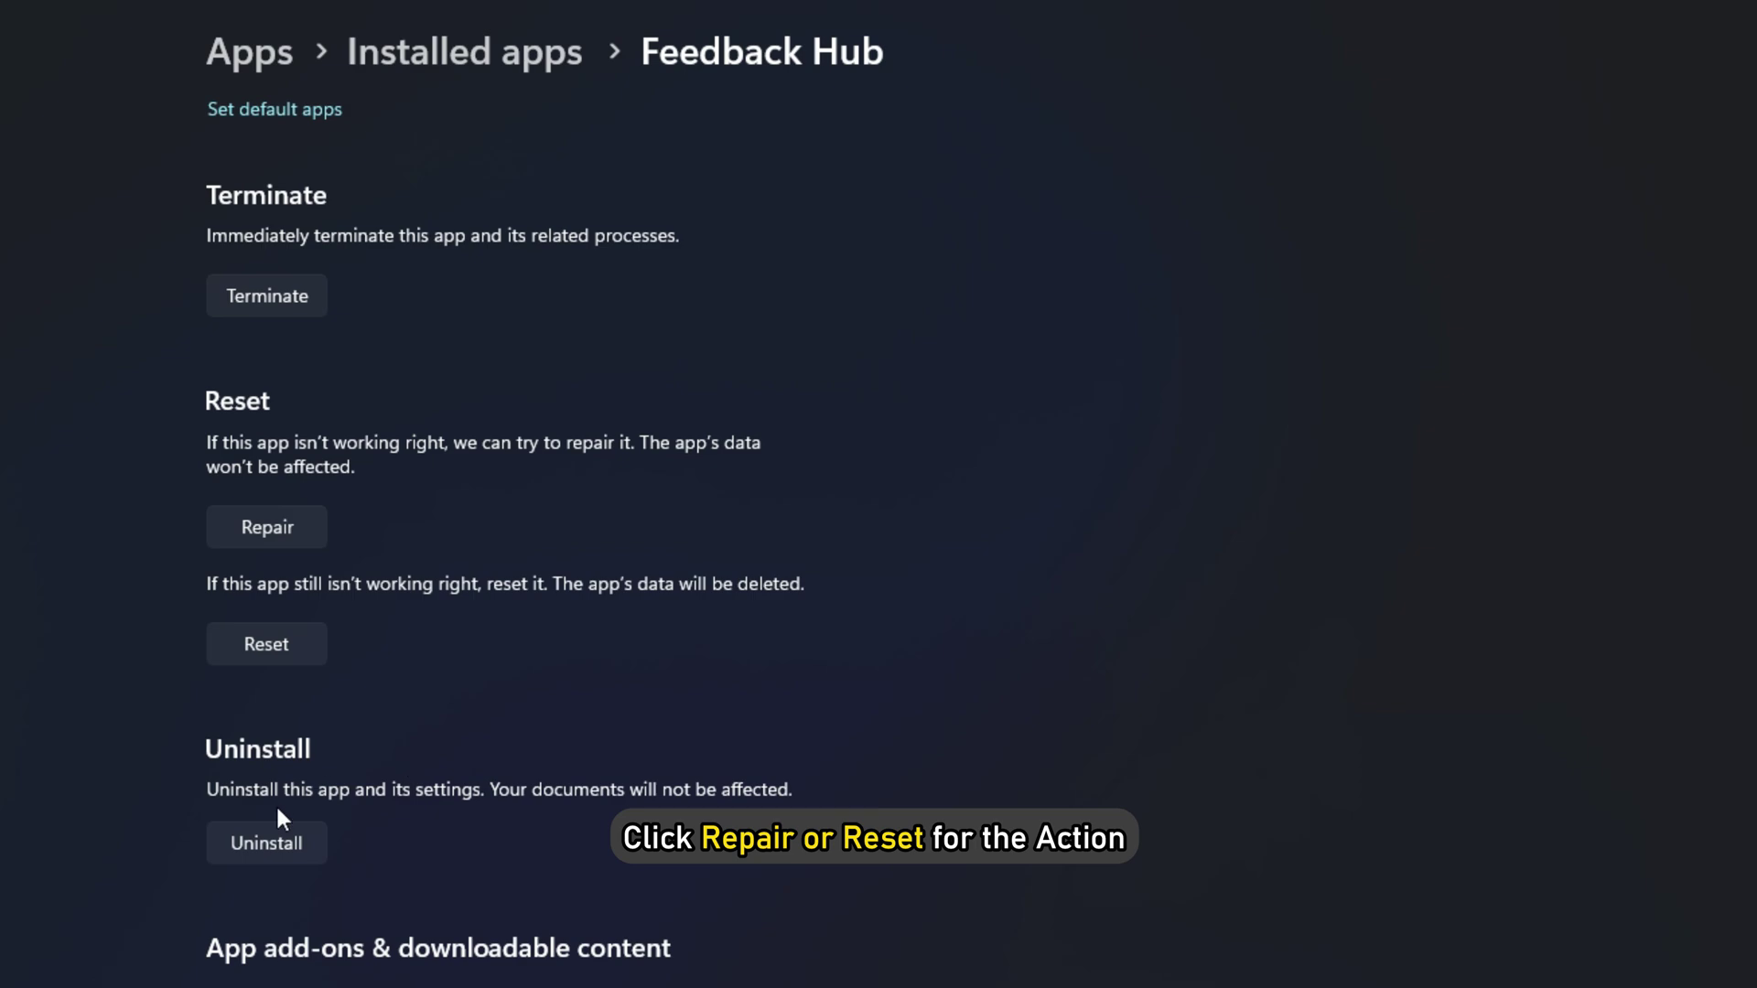
pyautogui.click(263, 538)
pyautogui.click(288, 646)
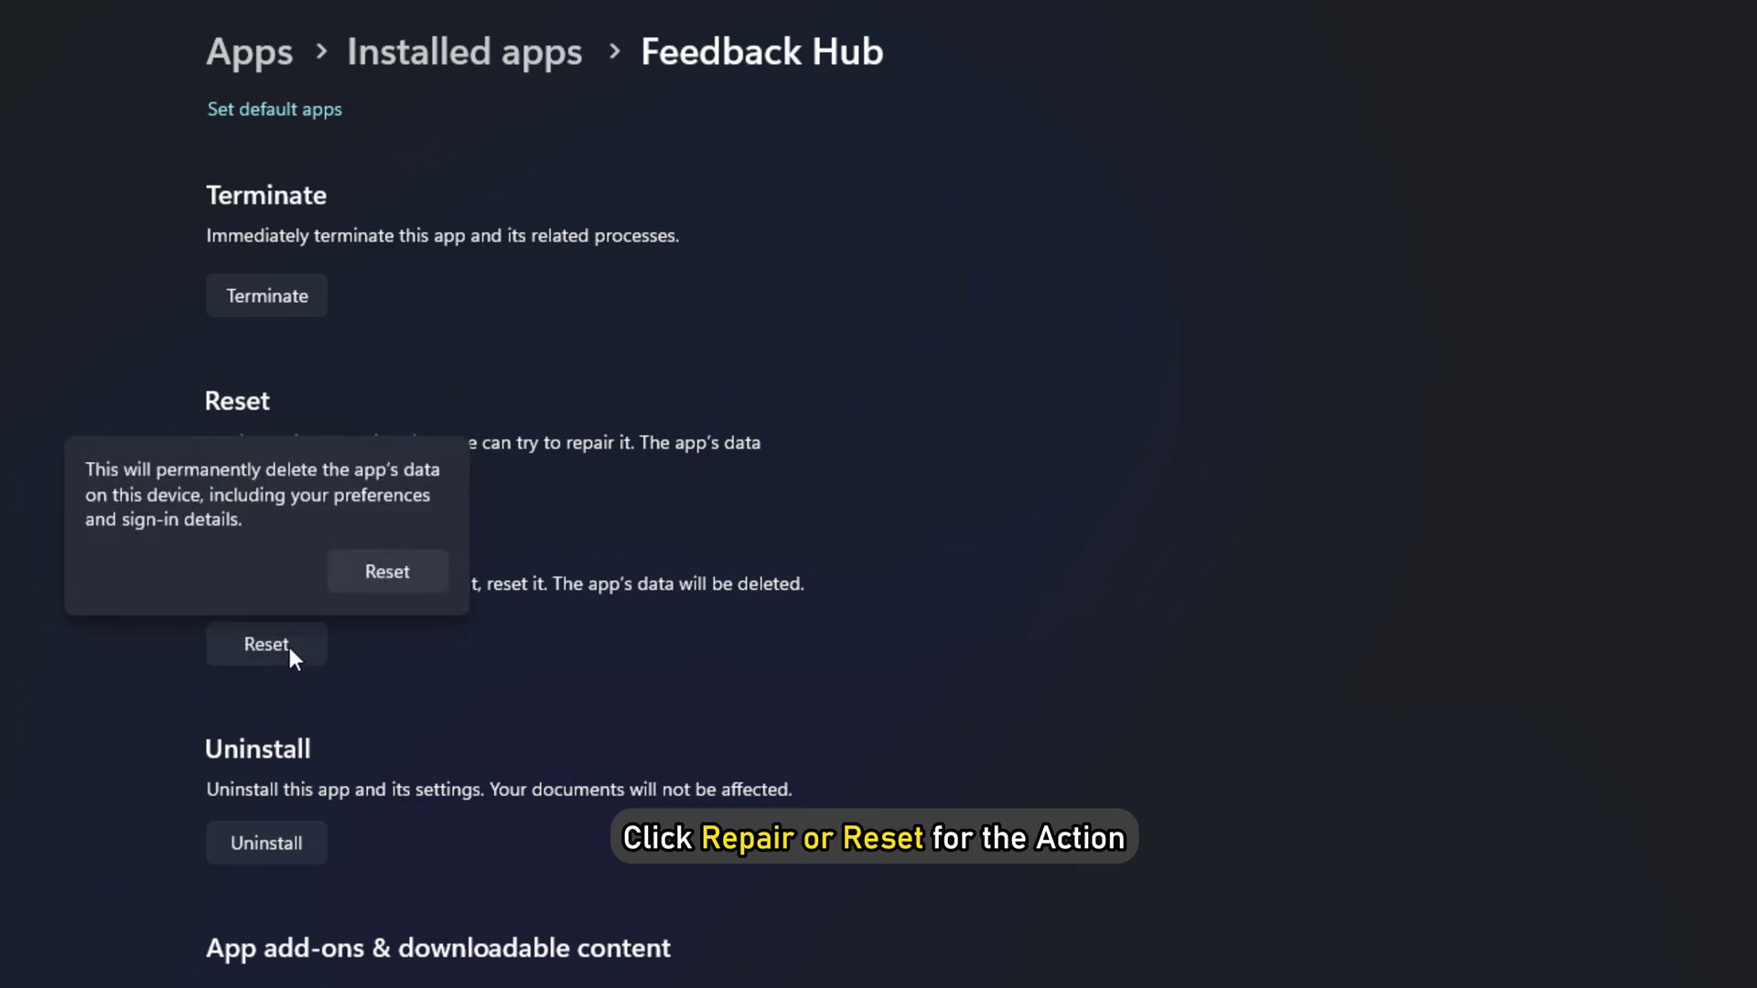
pyautogui.click(357, 580)
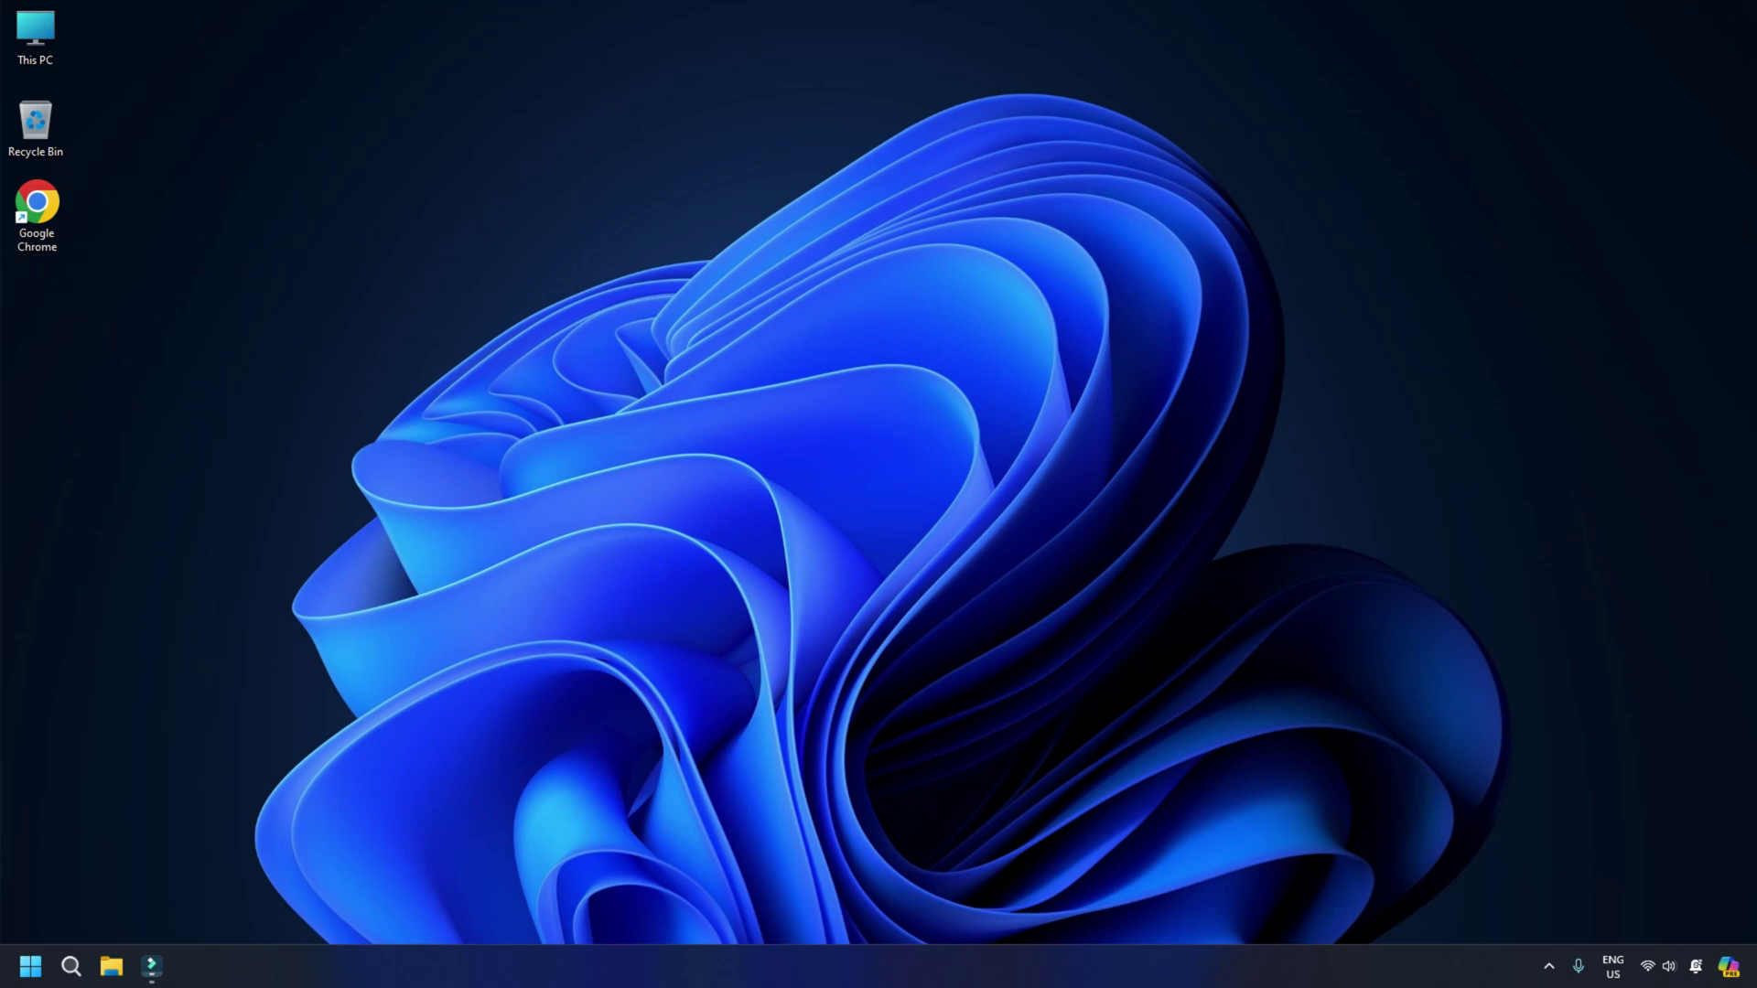
# - Repair Microsoft Edge through Control Panel's Programs and Features list
pyautogui.click(70, 966)
pyautogui.write('Control Panel')
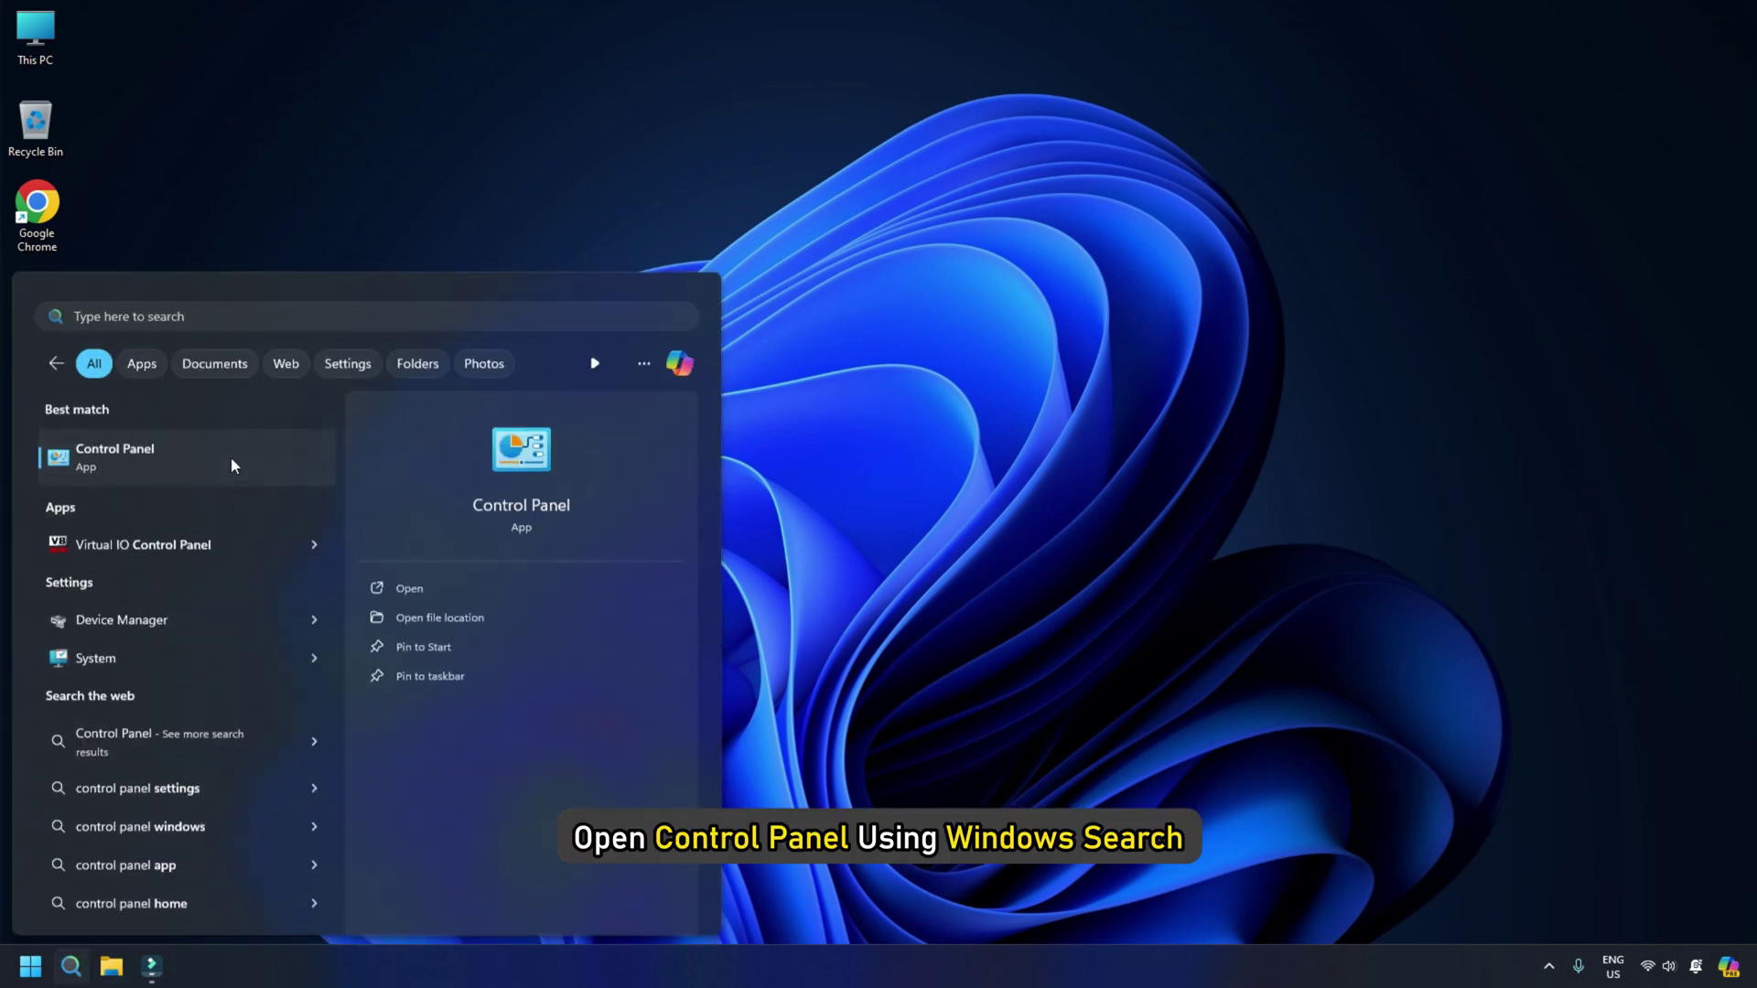
pyautogui.click(231, 458)
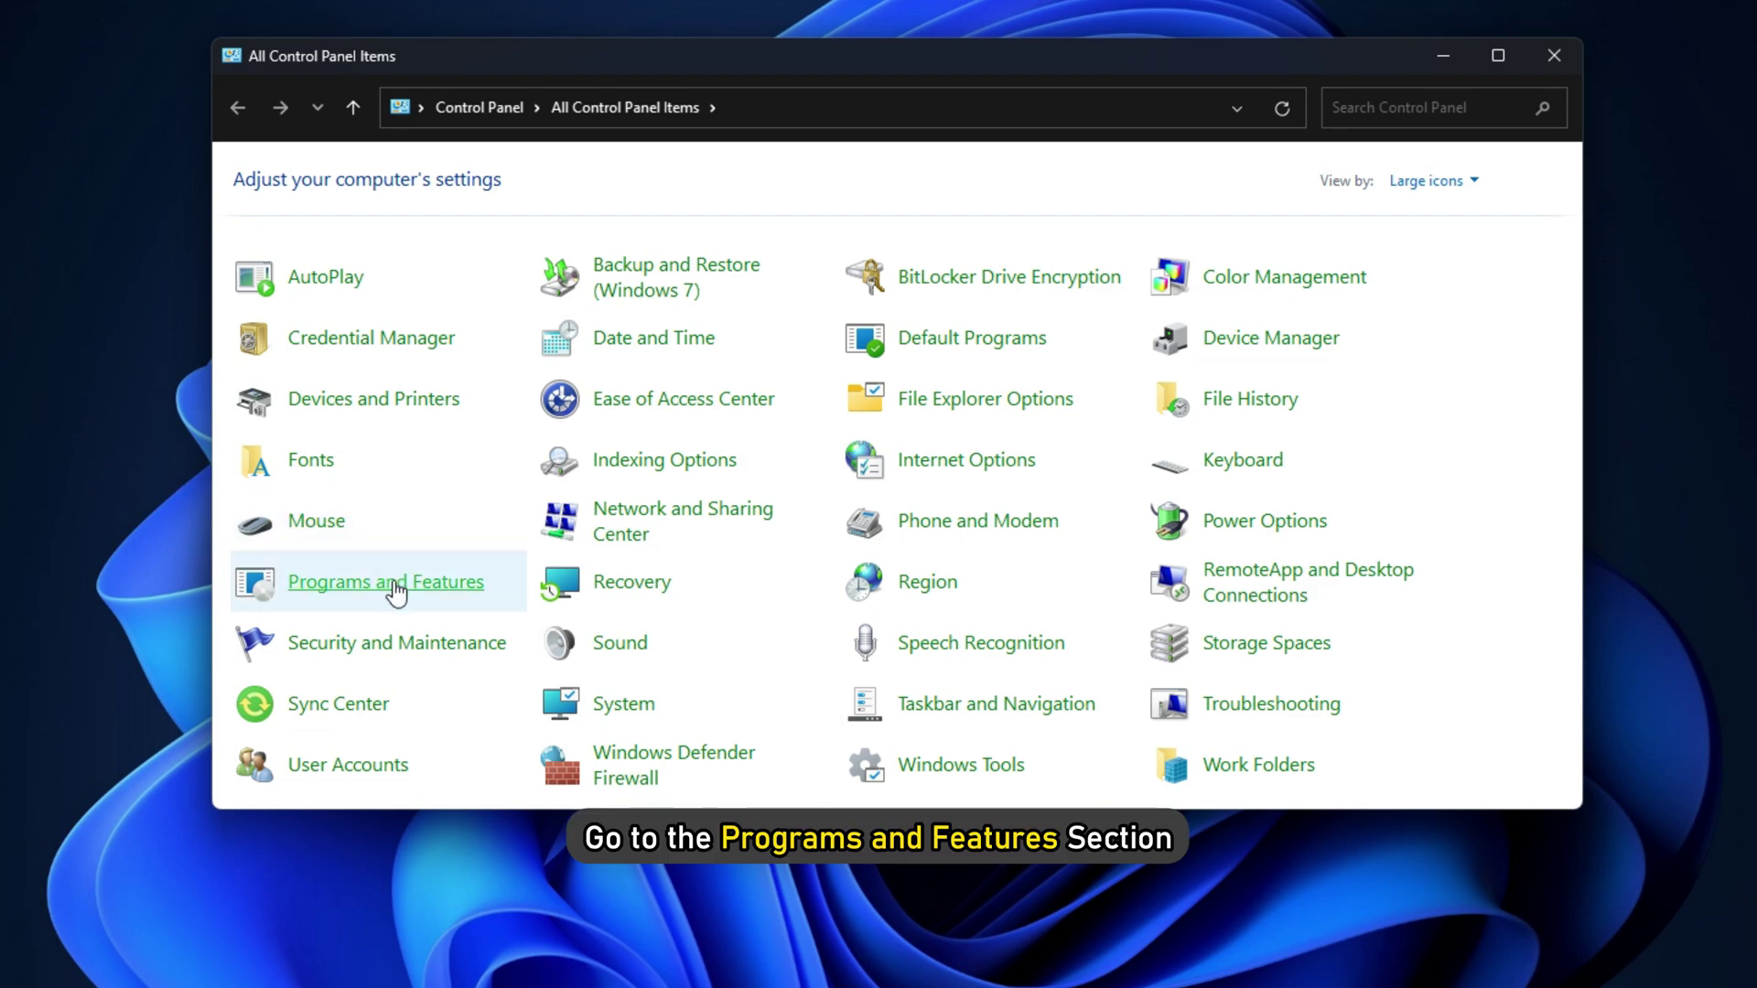
pyautogui.click(395, 583)
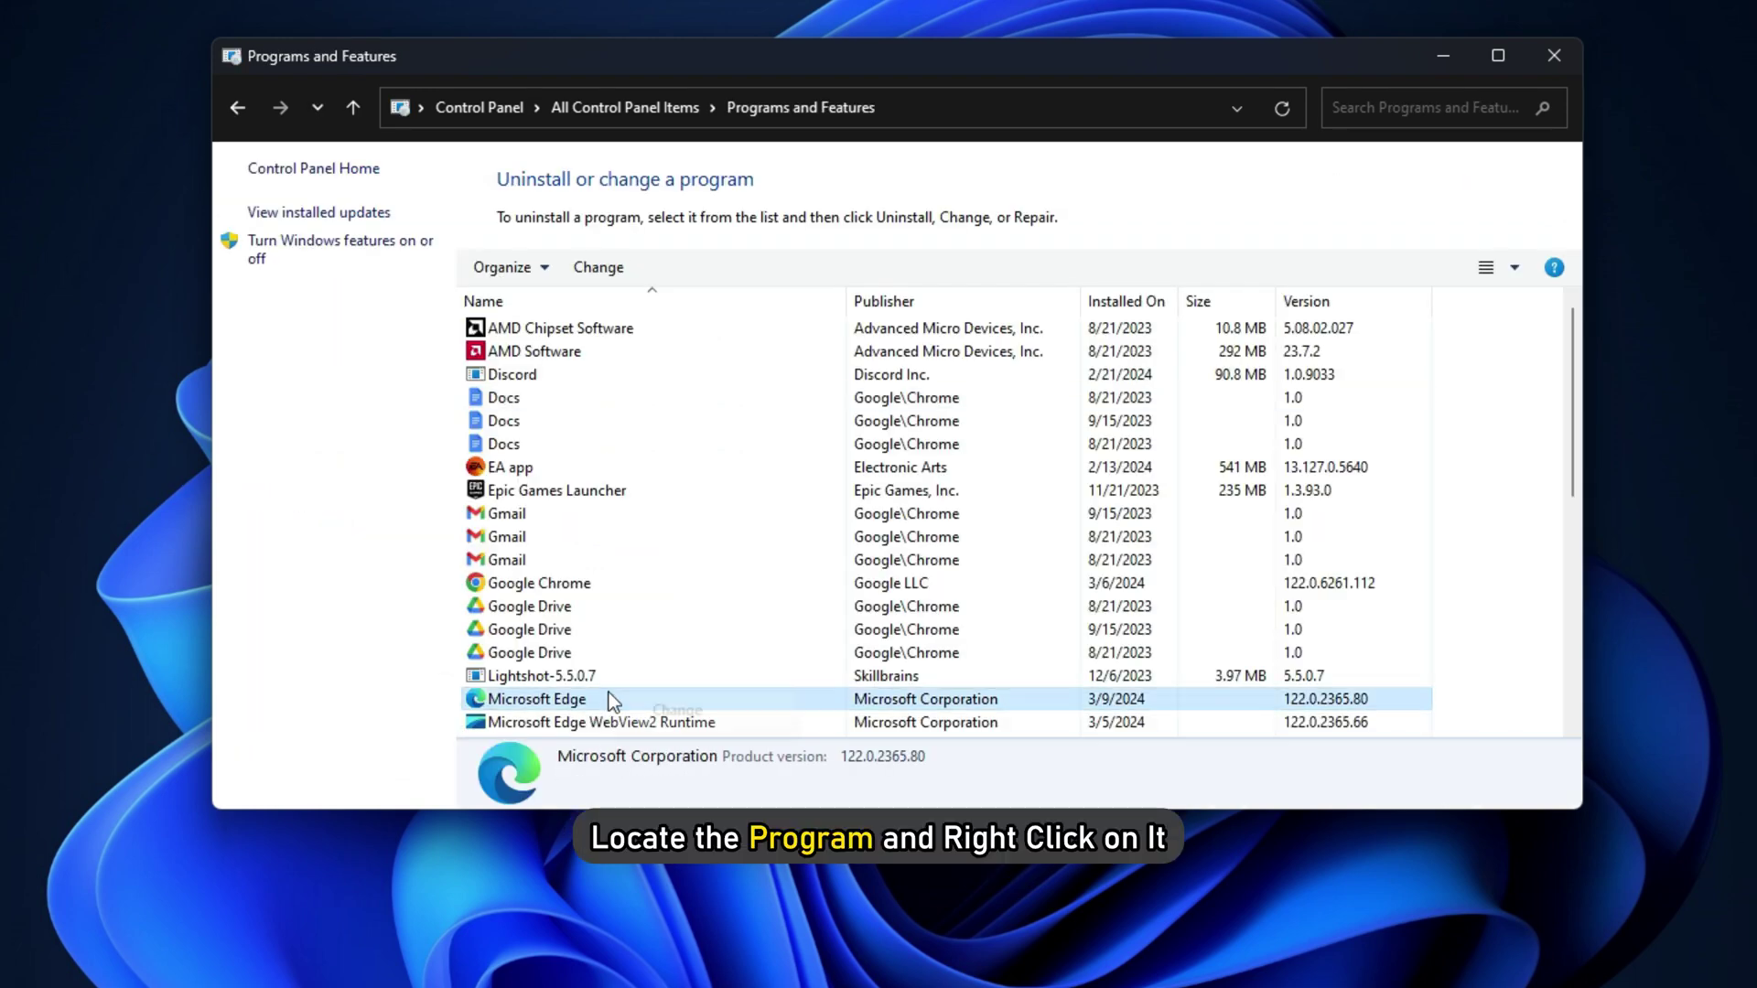
pyautogui.rightClick(608, 695)
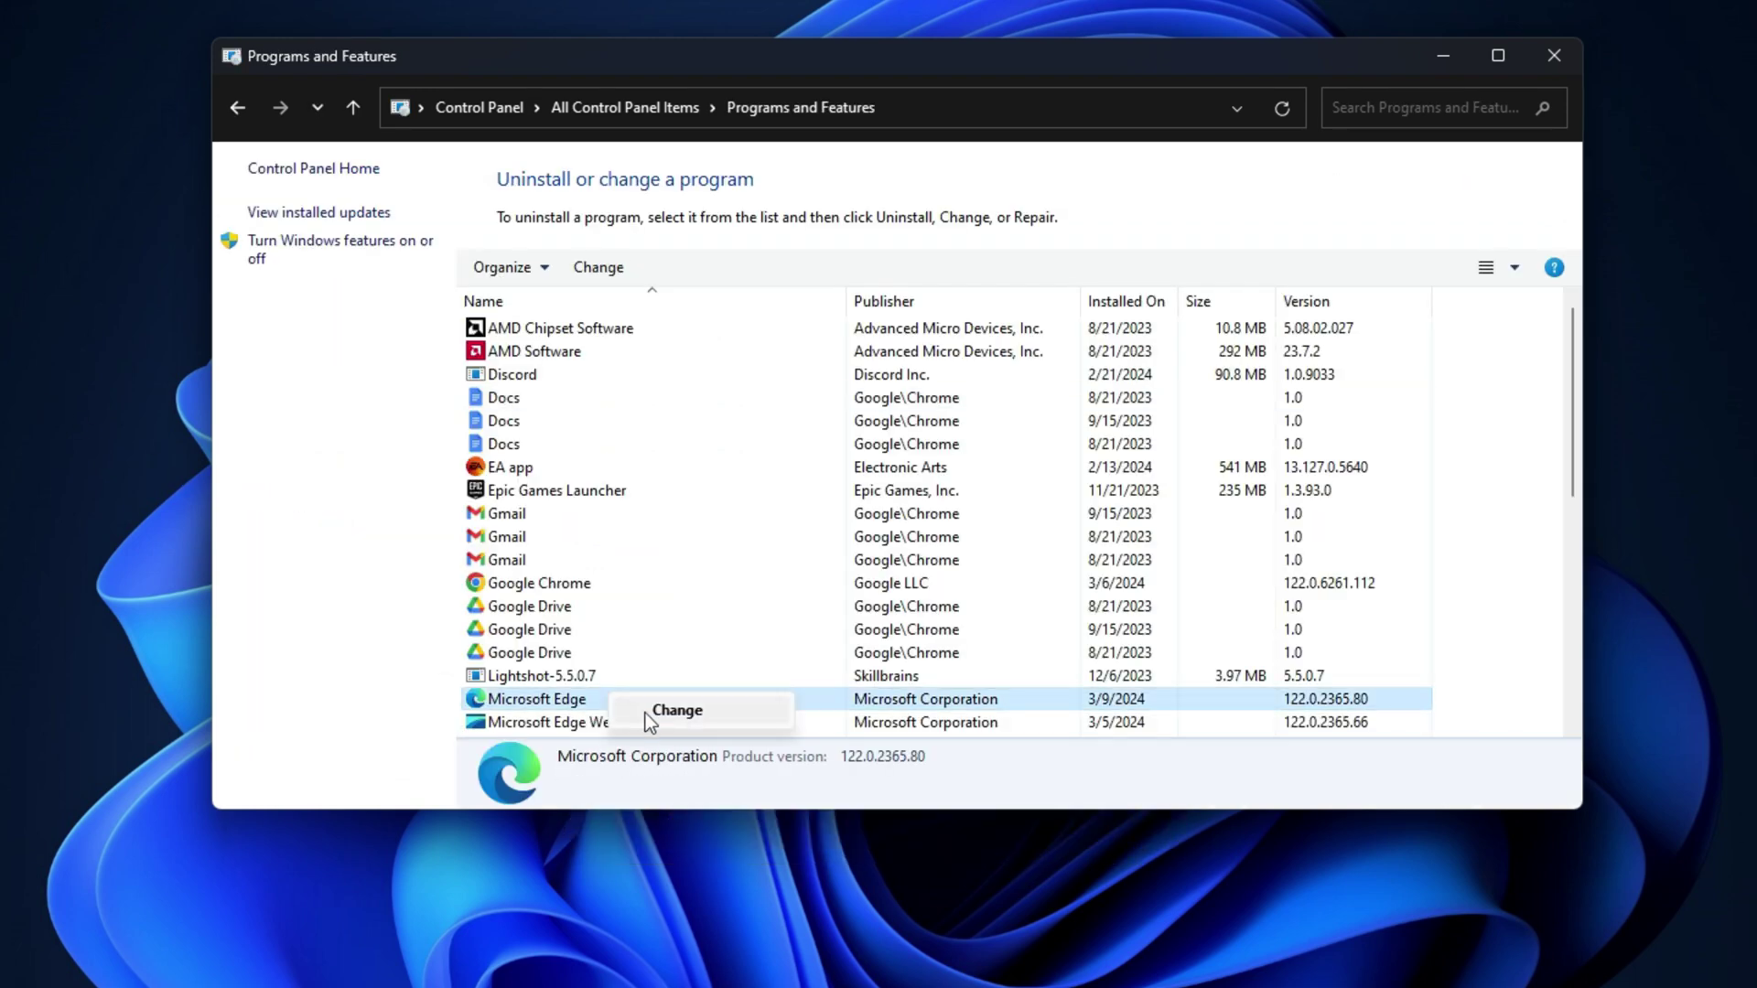
pyautogui.click(645, 712)
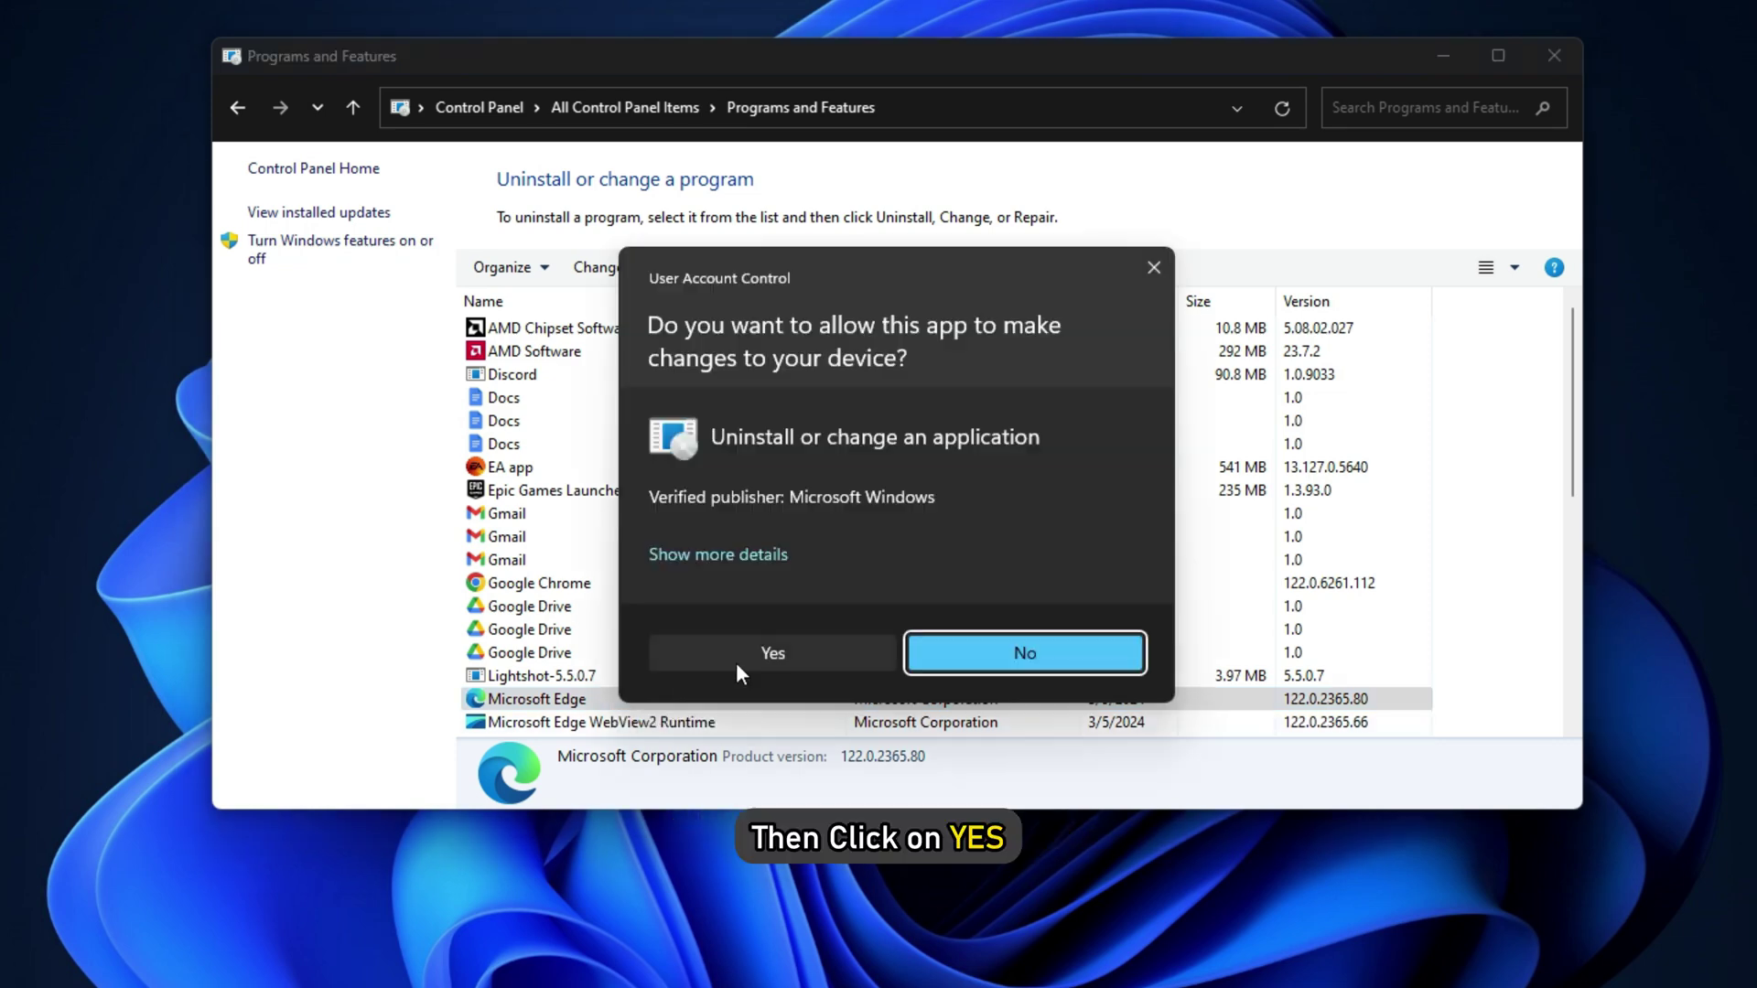
pyautogui.click(743, 652)
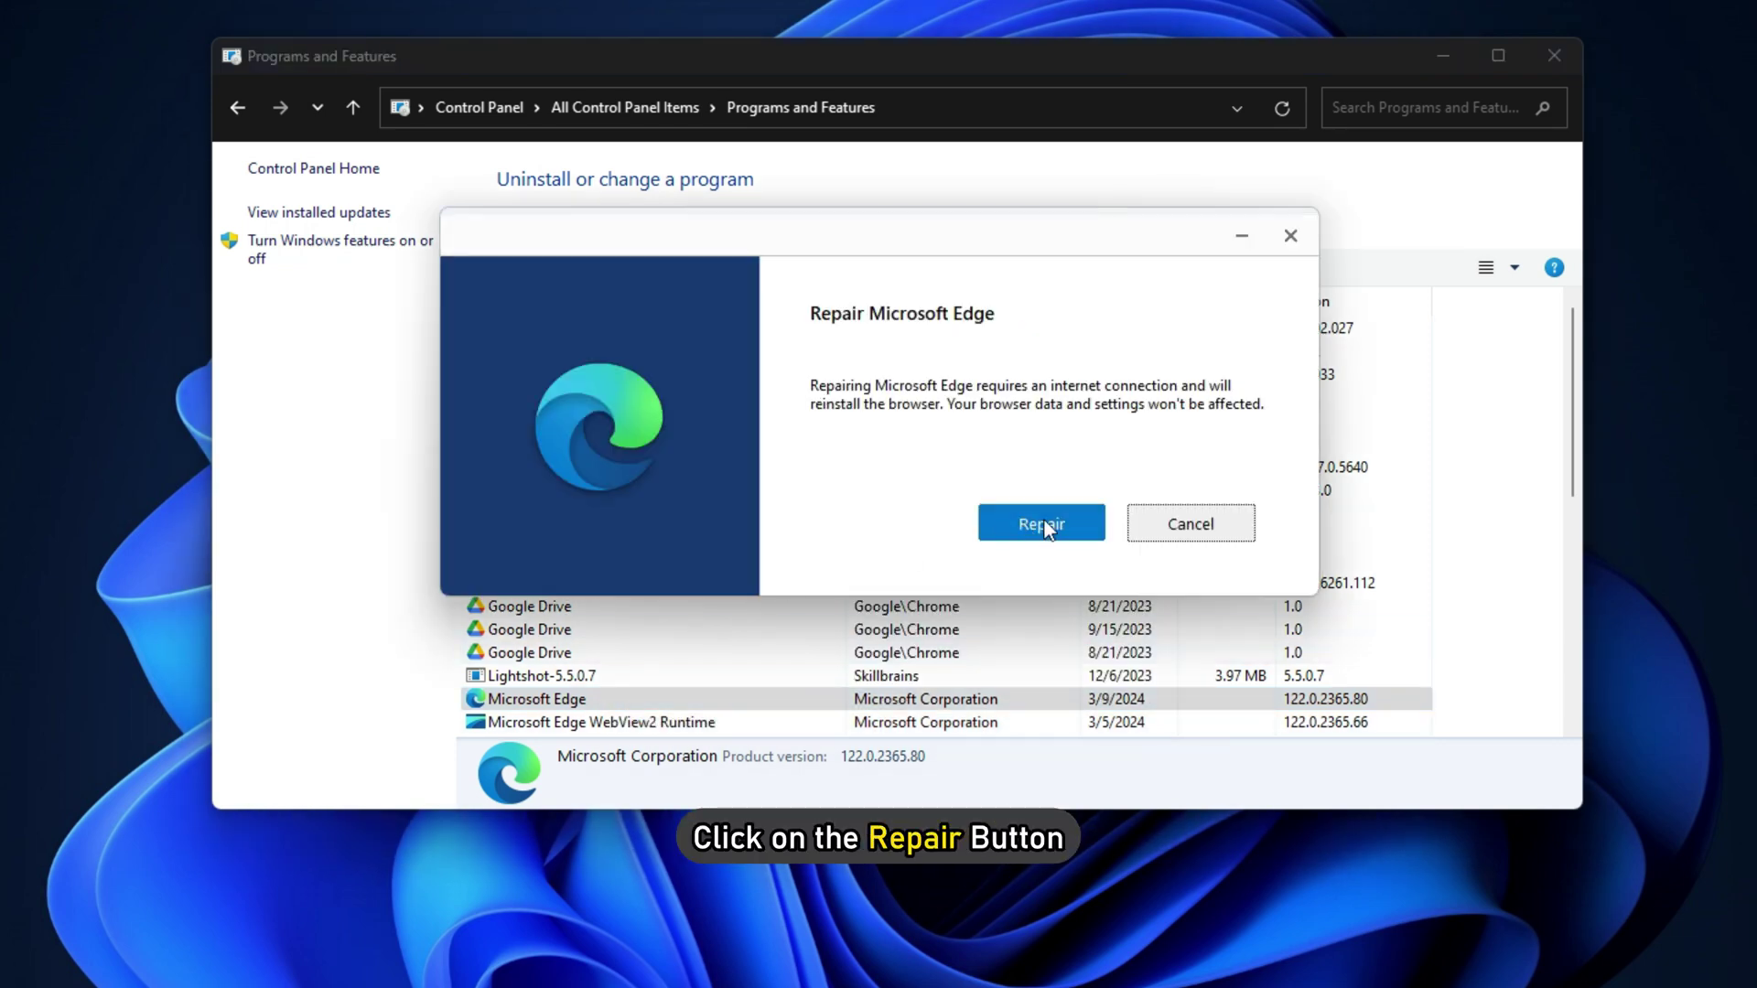
pyautogui.click(1043, 529)
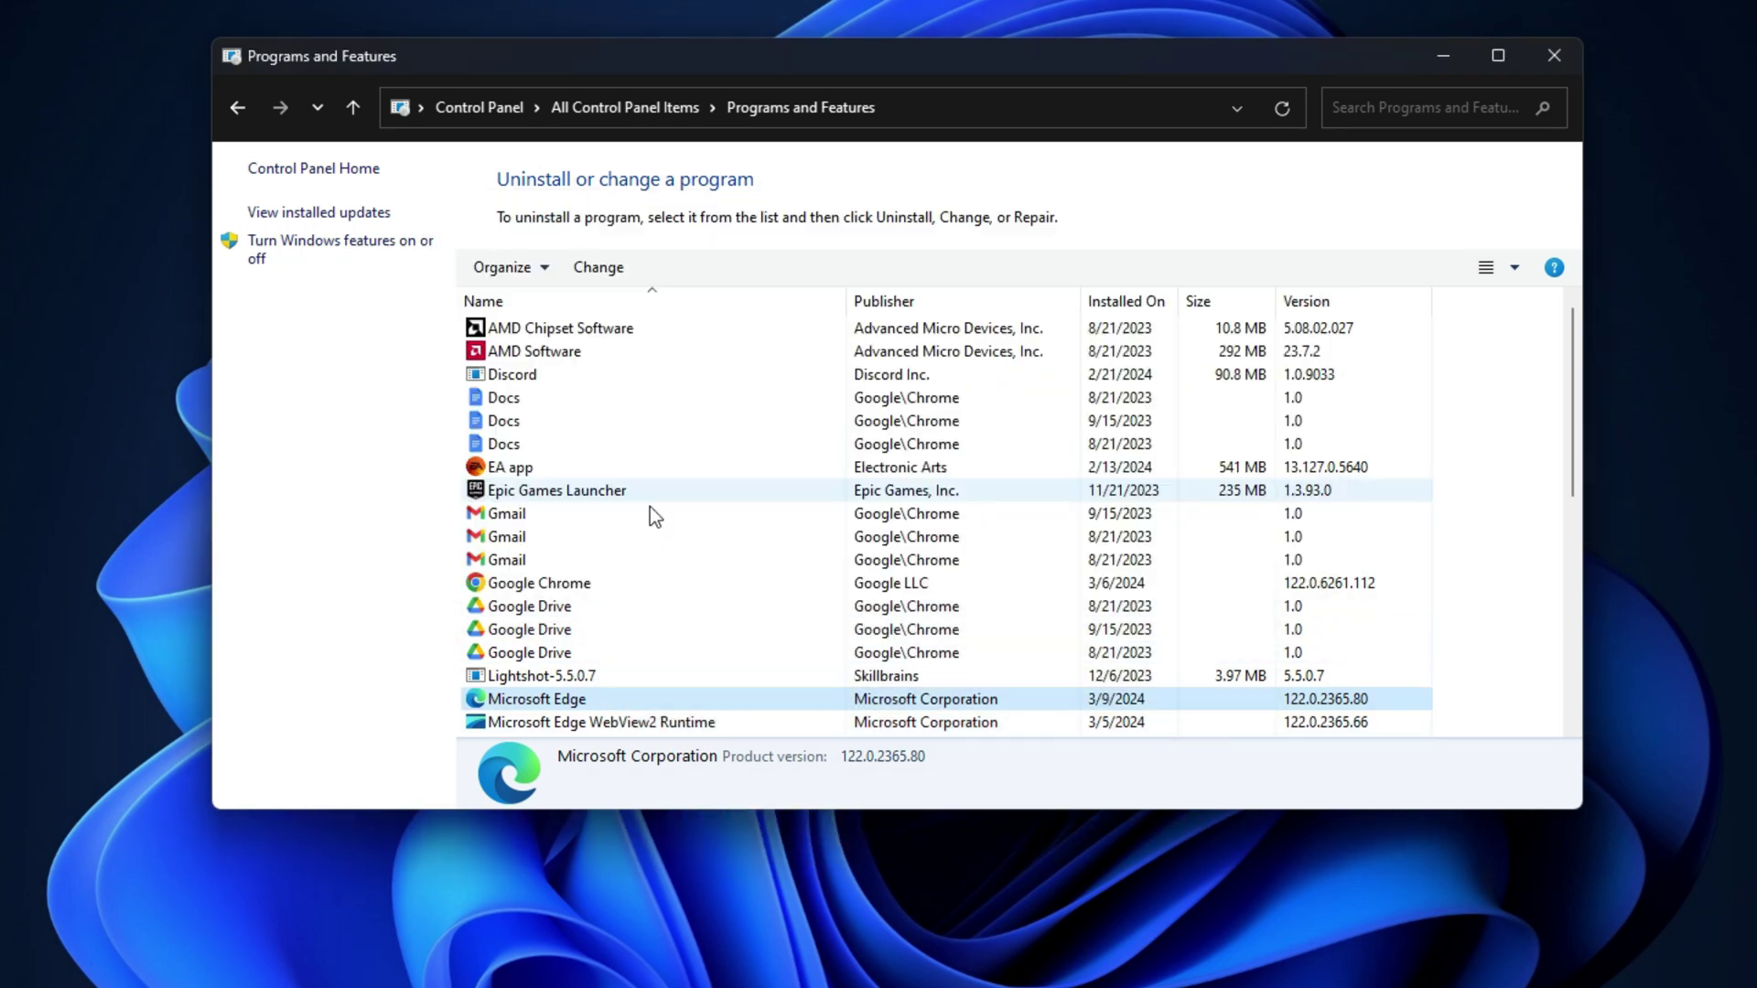
# - Show the Uninstall options for Gmail, Epic Games Launcher and EA app
pyautogui.click(531, 519)
pyautogui.rightClick(531, 519)
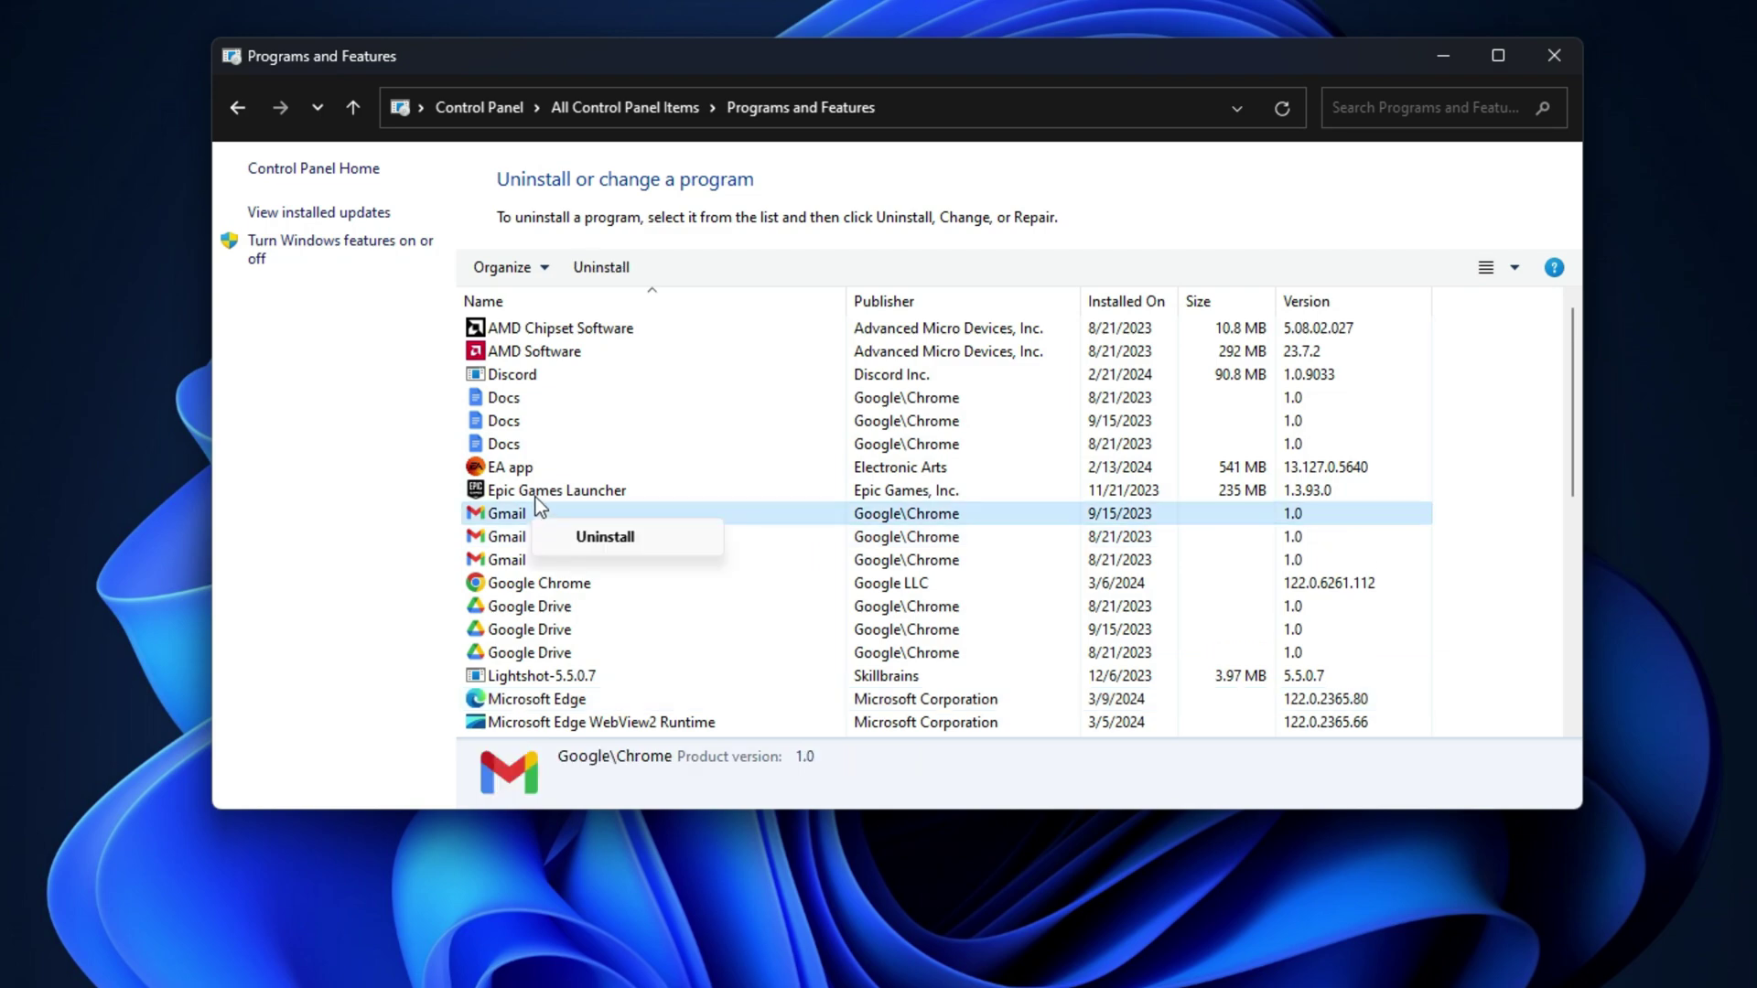
pyautogui.rightClick(536, 494)
pyautogui.rightClick(532, 470)
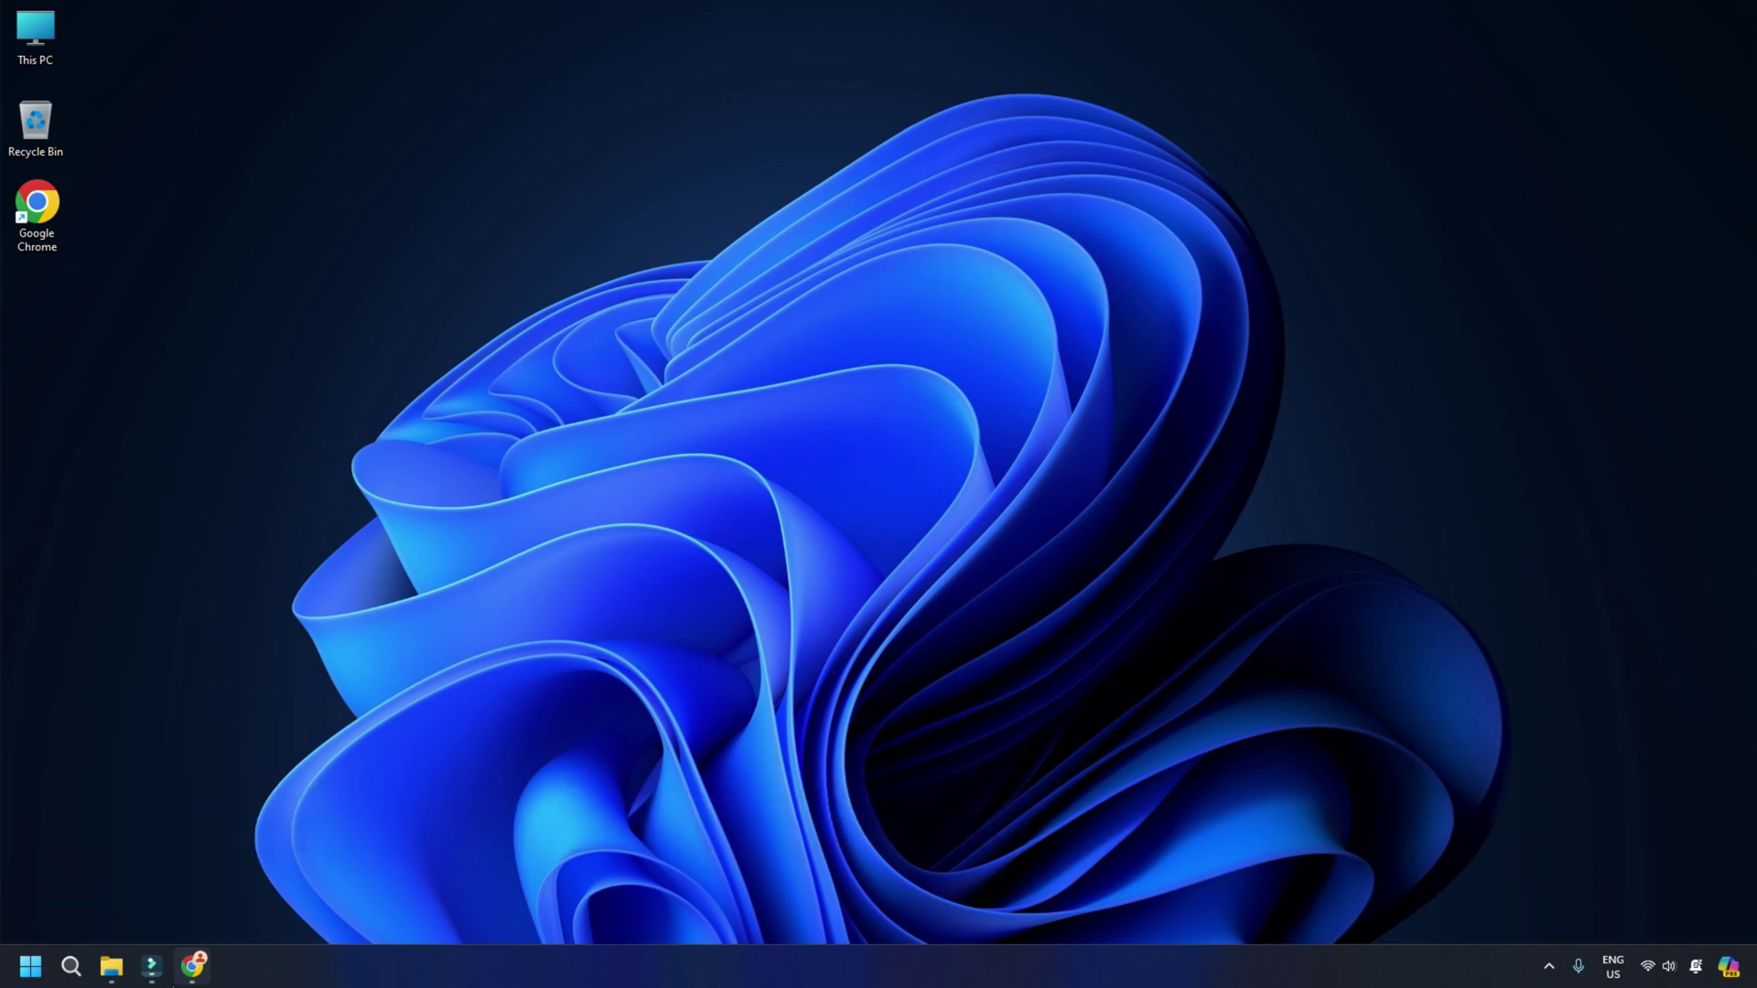
# - Load thewindowsclub.com/perform-windows-10-in-place-upgrade in Chrome
pyautogui.click(174, 984)
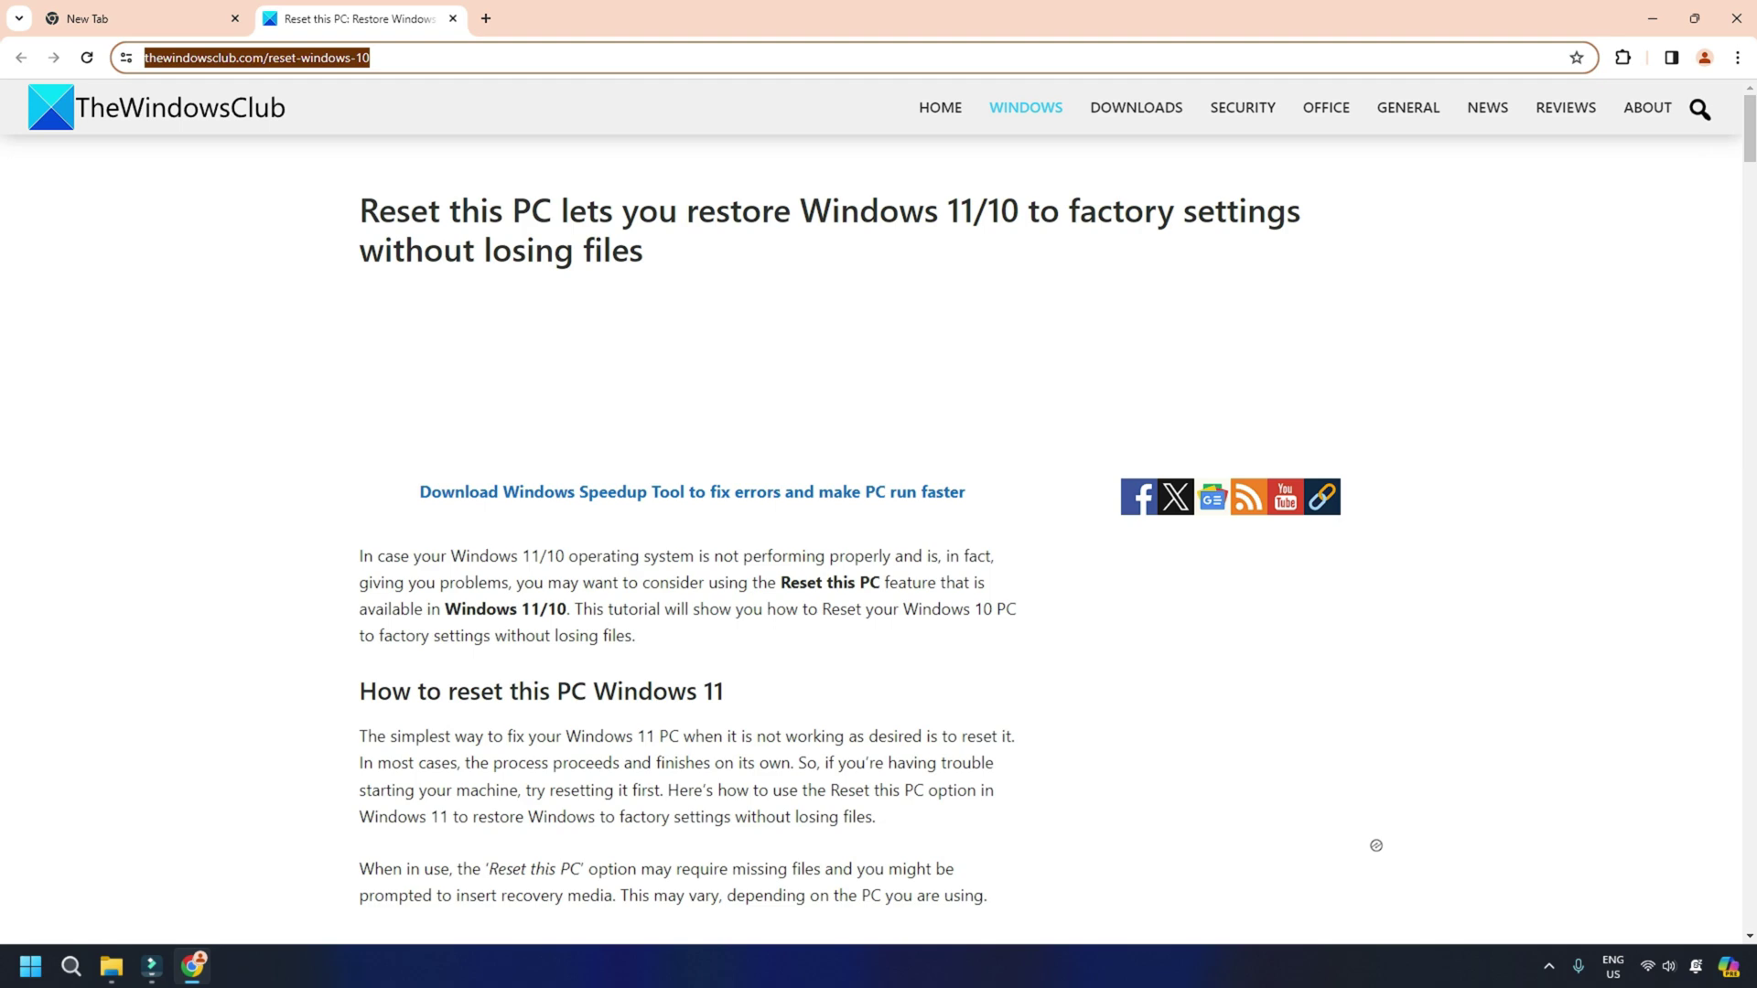
pyautogui.write('thewindowsclub.com/perform-windows-10-in-place-upgrade')
pyautogui.press('Return')
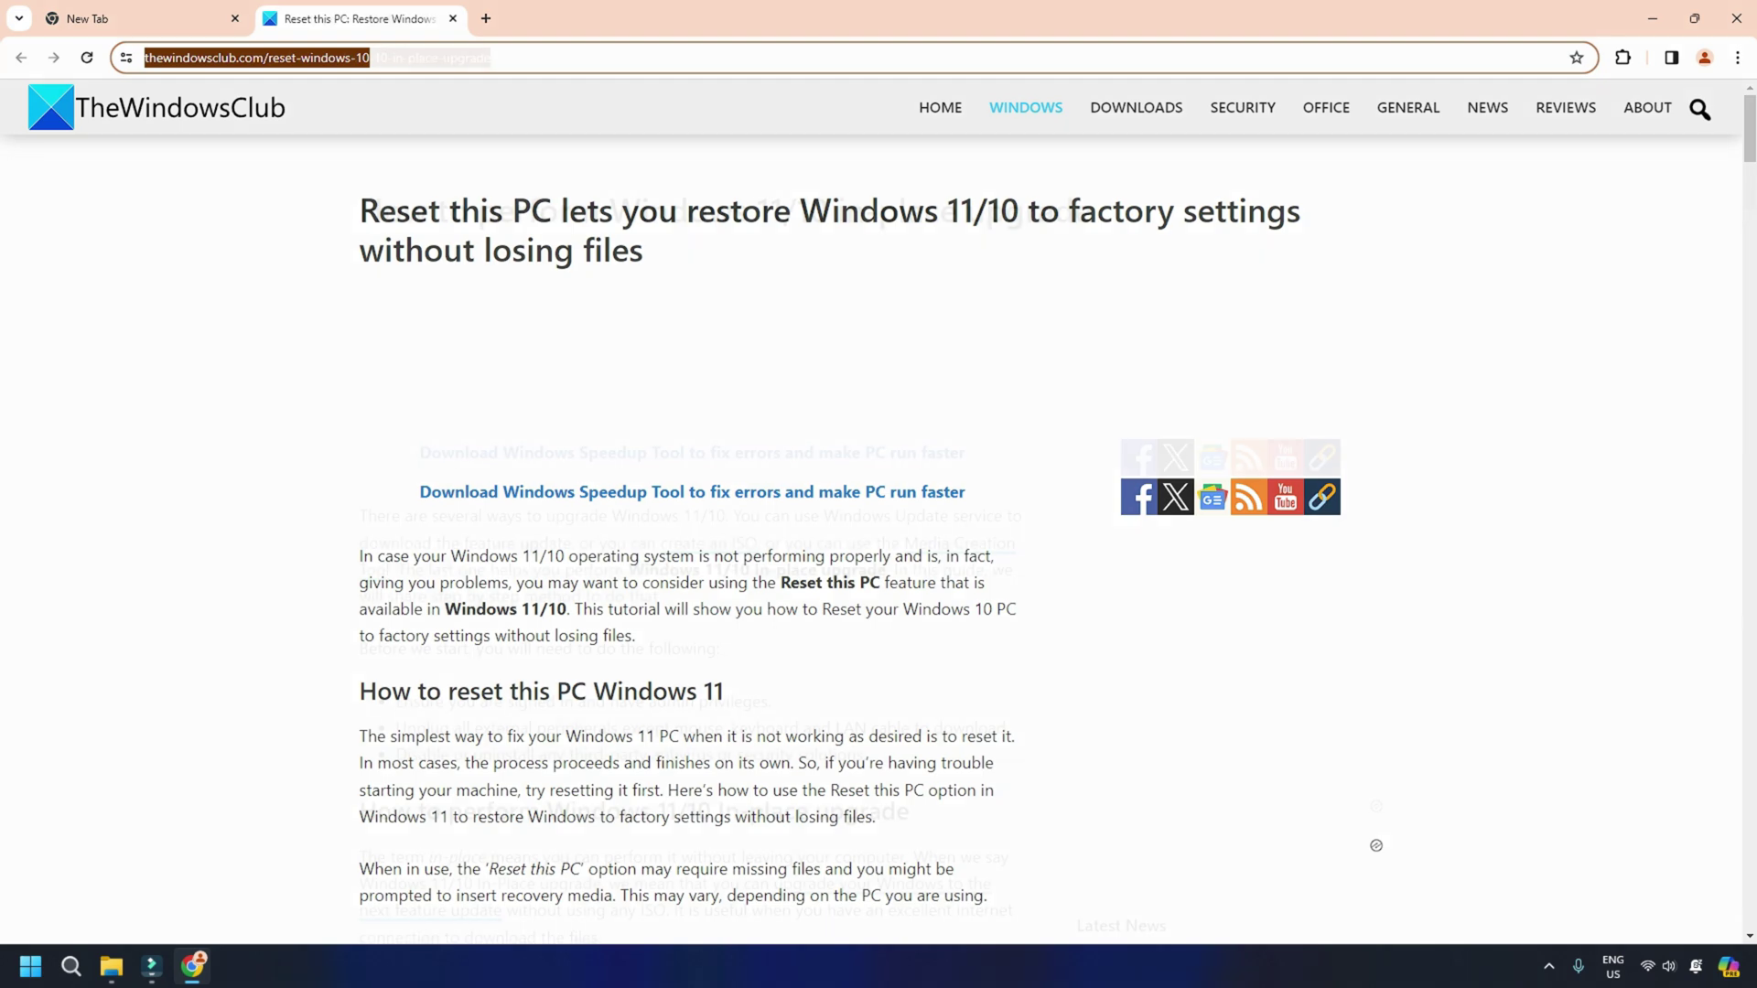